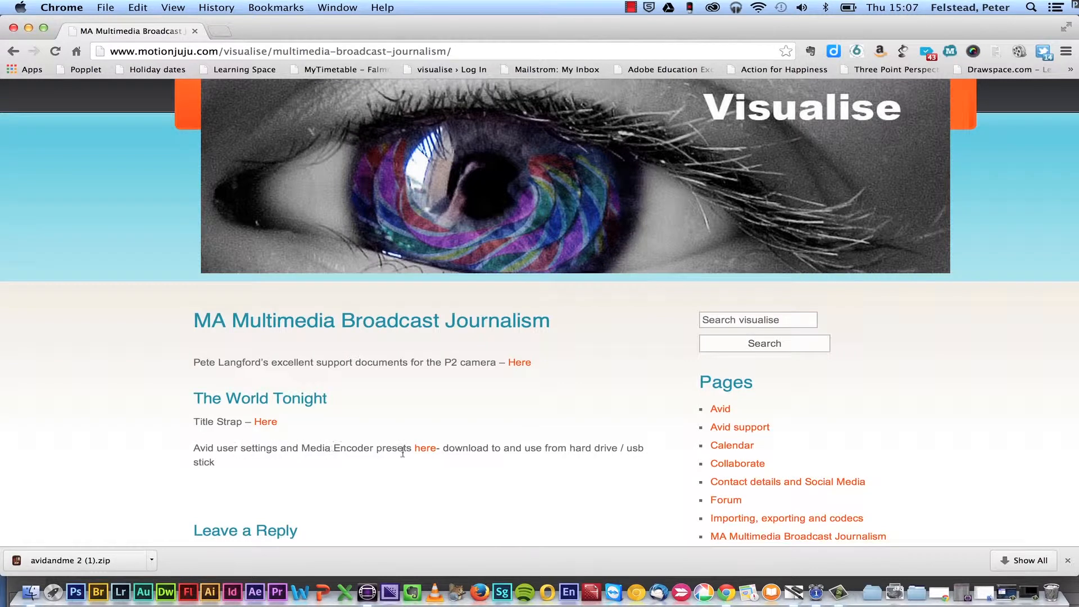
# - Download the Avid user settings and Media Encoder presets archive from the web page and minimize the browser
pyautogui.click(427, 450)
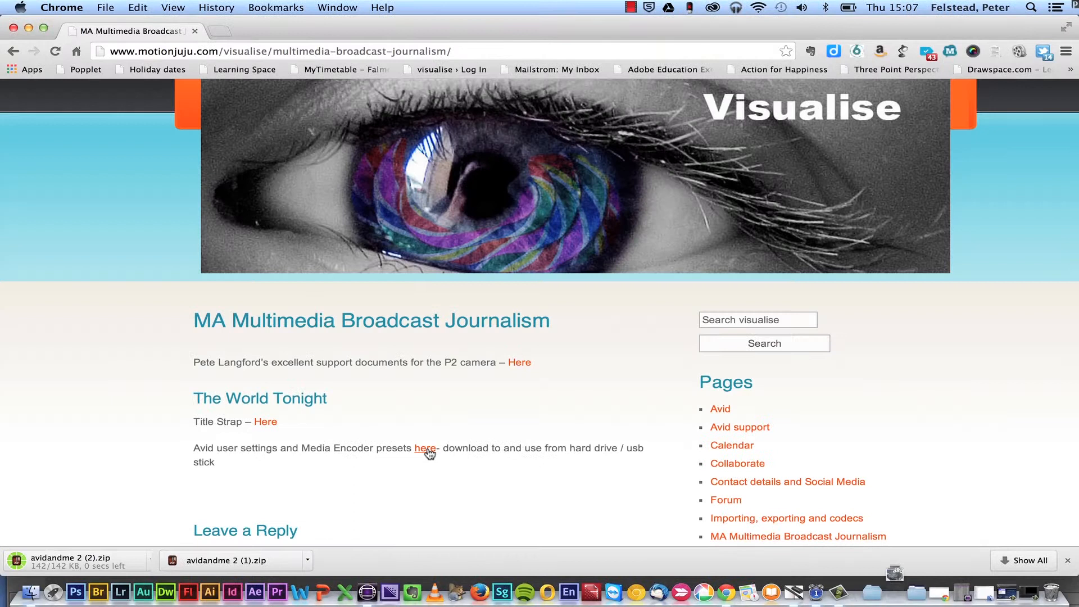
pyautogui.click(28, 27)
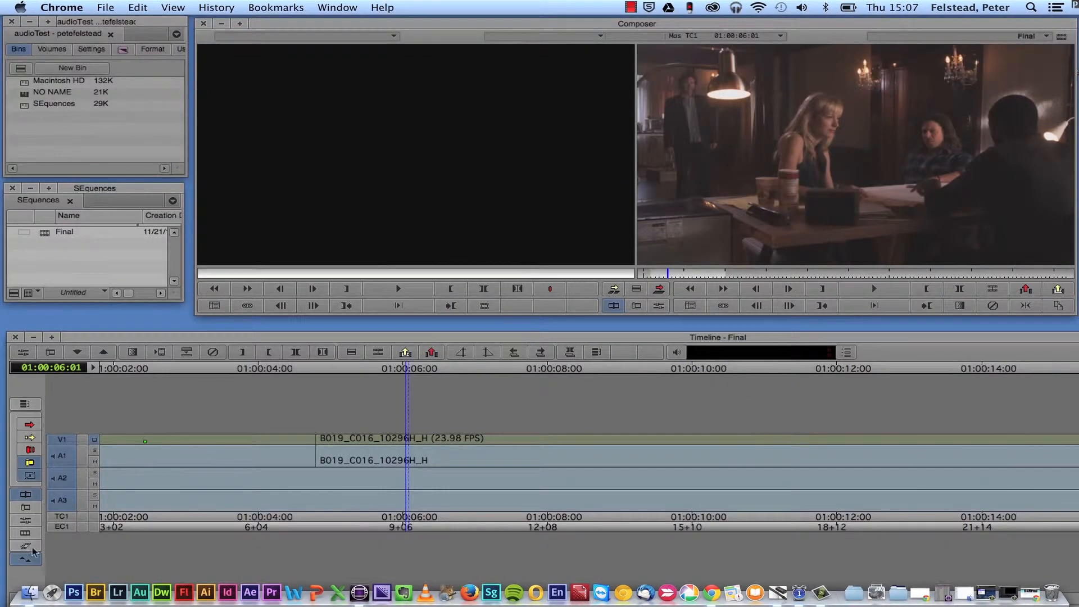
# - Switch to Finder, look through the Take a walk drive for the Avid and Media Encoder settings folder, and minimize the window
pyautogui.click(29, 592)
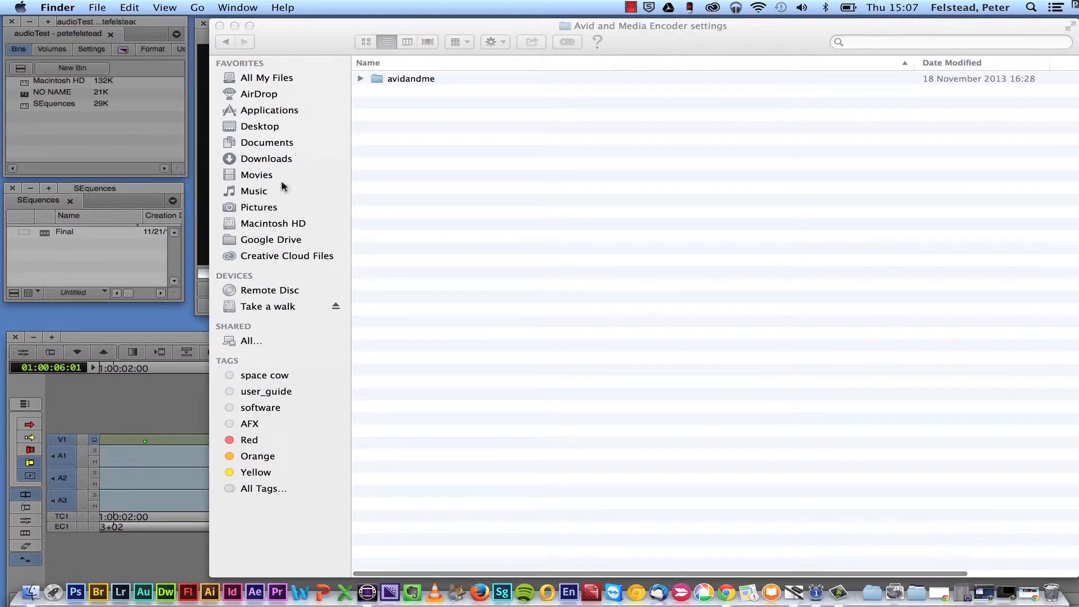
pyautogui.click(259, 308)
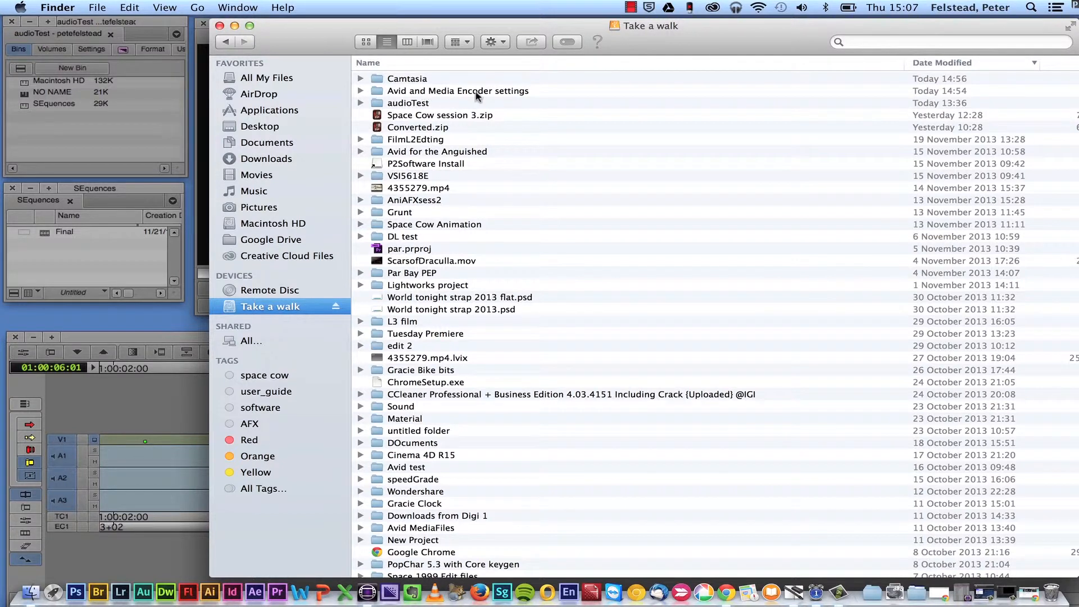
pyautogui.click(235, 26)
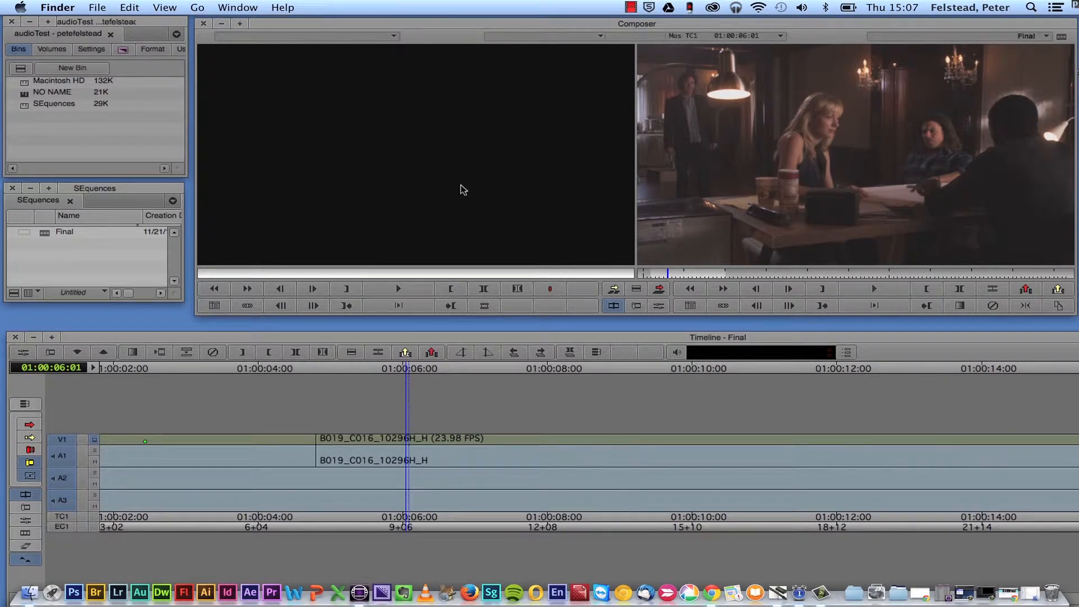
# - Switch to Avid Media Composer and move the Final sequence's playhead back to 01:00:03:16
pyautogui.click(355, 27)
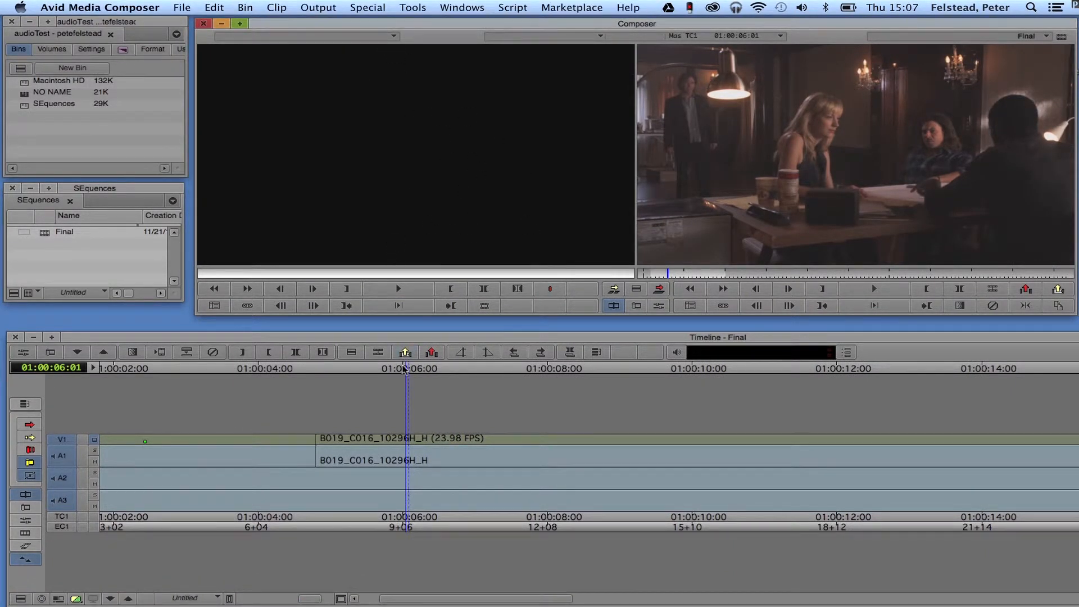
pyautogui.moveTo(391, 369); pyautogui.dragTo(236, 383)
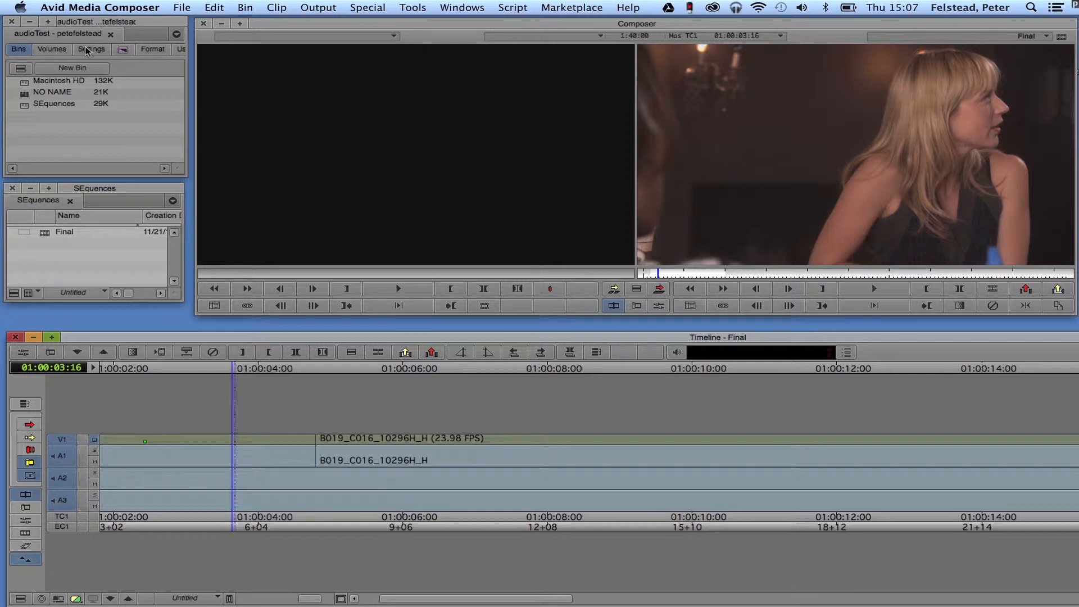
# - Try to import the Avid Test user profile from Avid and Media Encoder settings > avidandme on the Take a walk drive
pyautogui.click(97, 129)
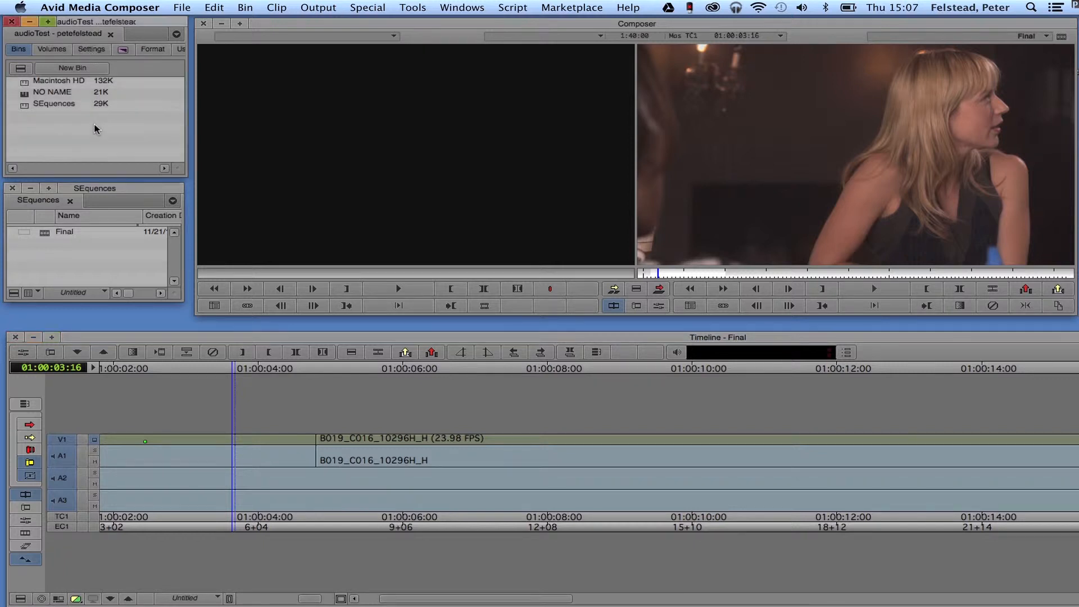
pyautogui.click(93, 51)
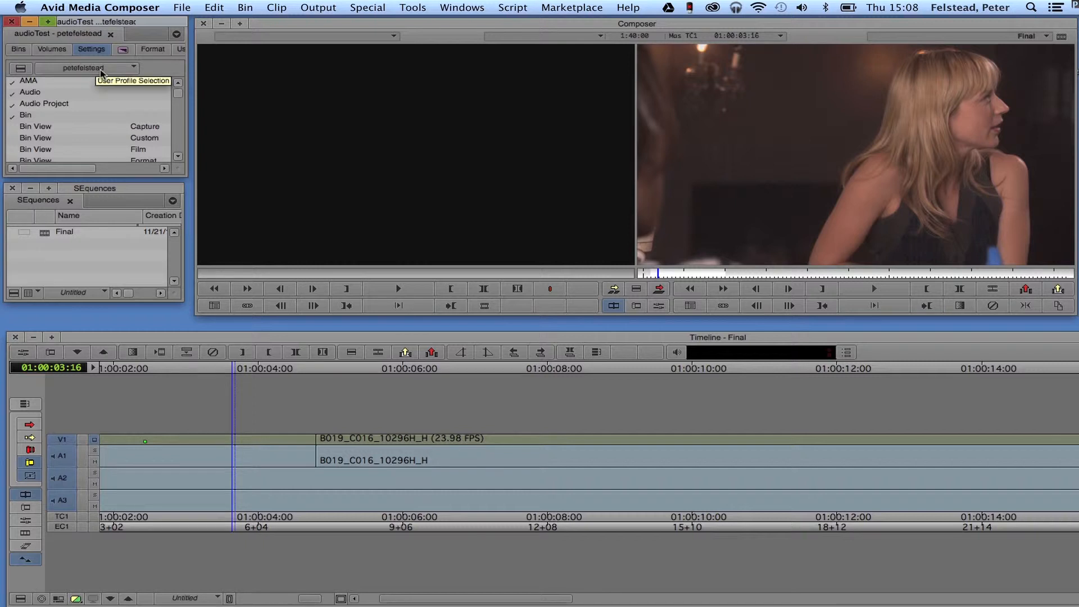
pyautogui.click(135, 68)
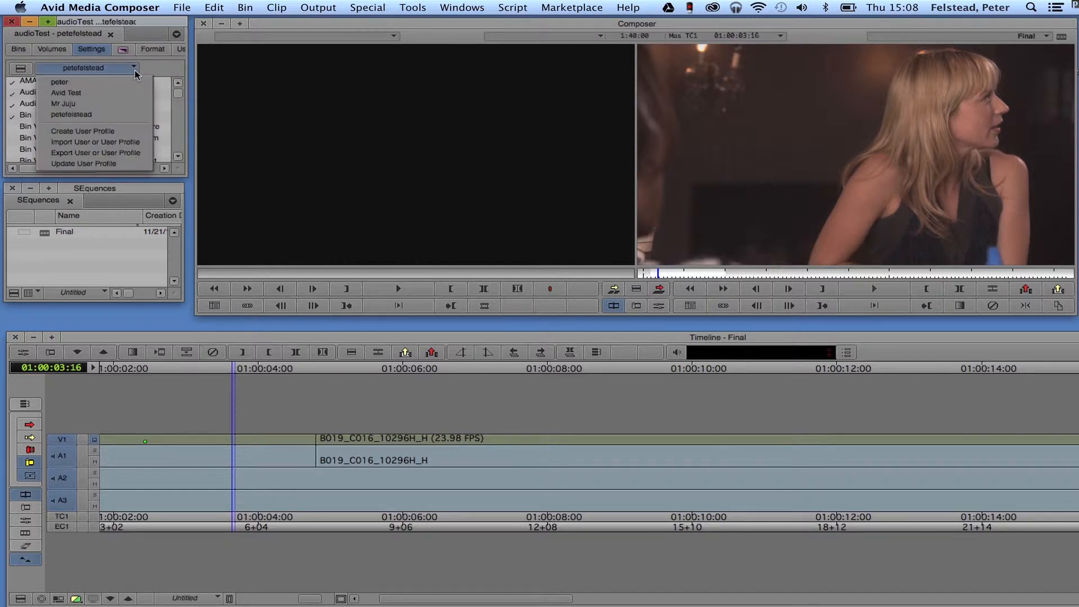
pyautogui.click(123, 139)
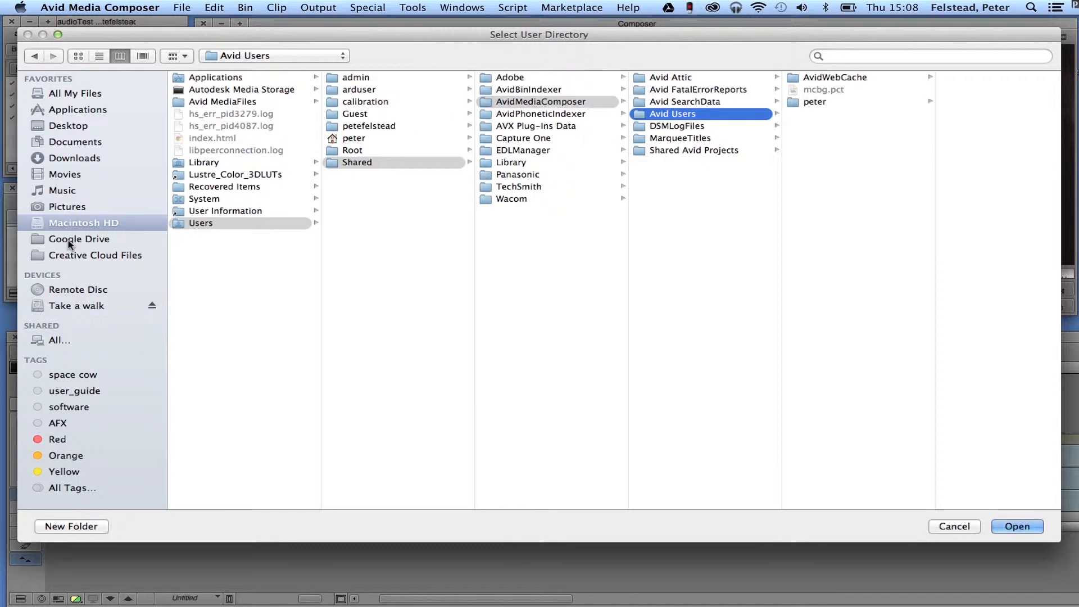
pyautogui.click(70, 307)
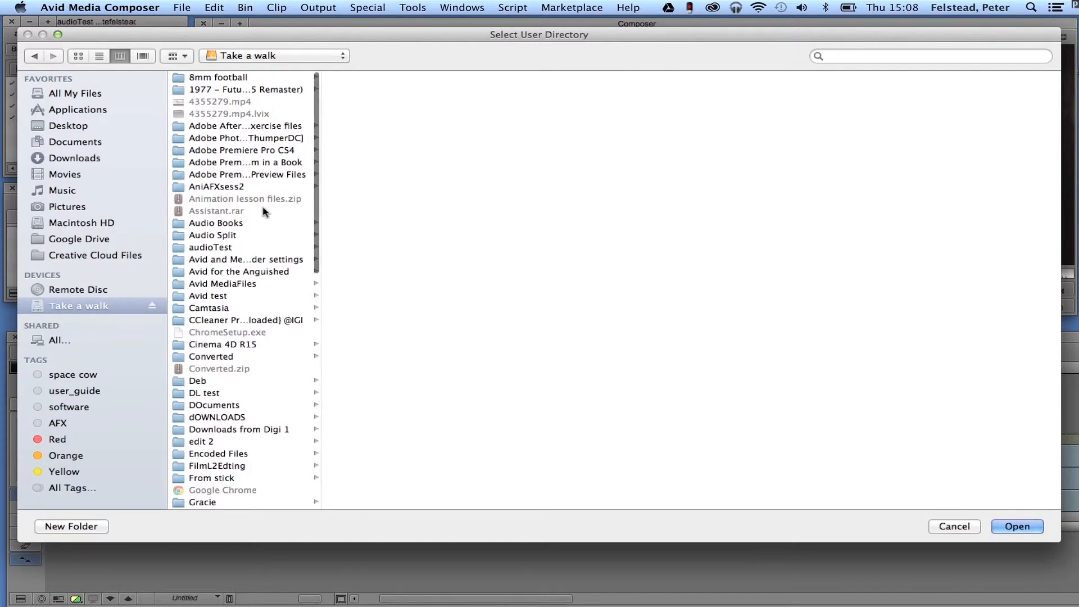
pyautogui.click(226, 260)
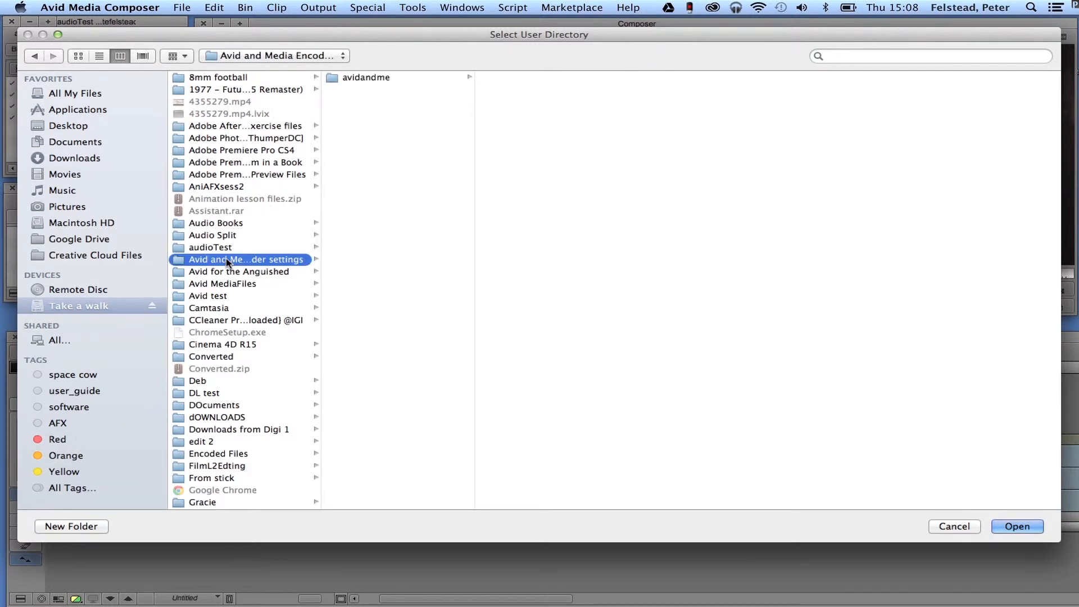
pyautogui.click(371, 81)
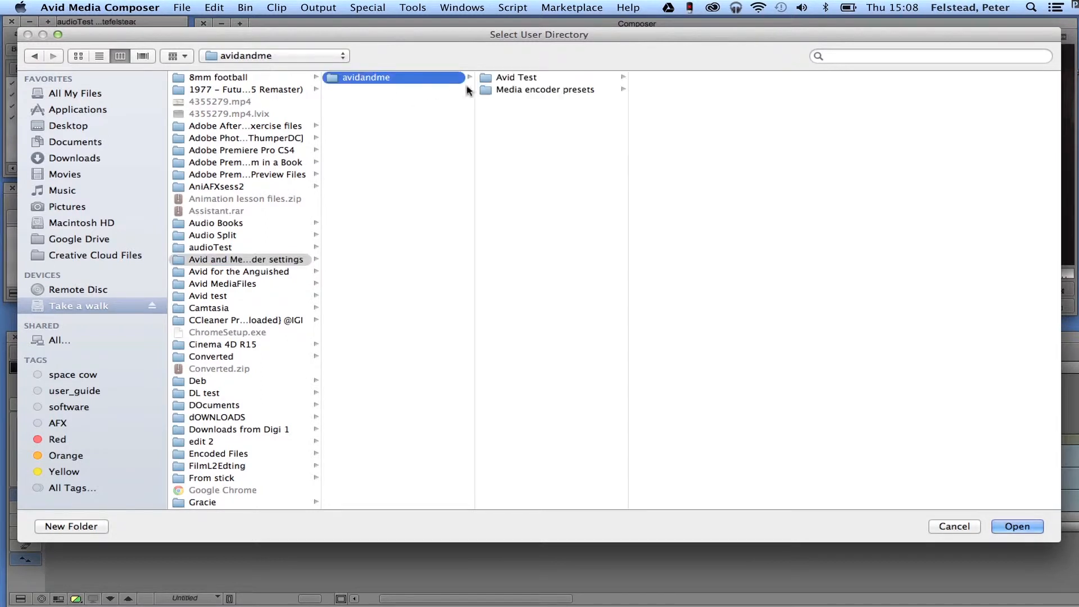
pyautogui.click(484, 82)
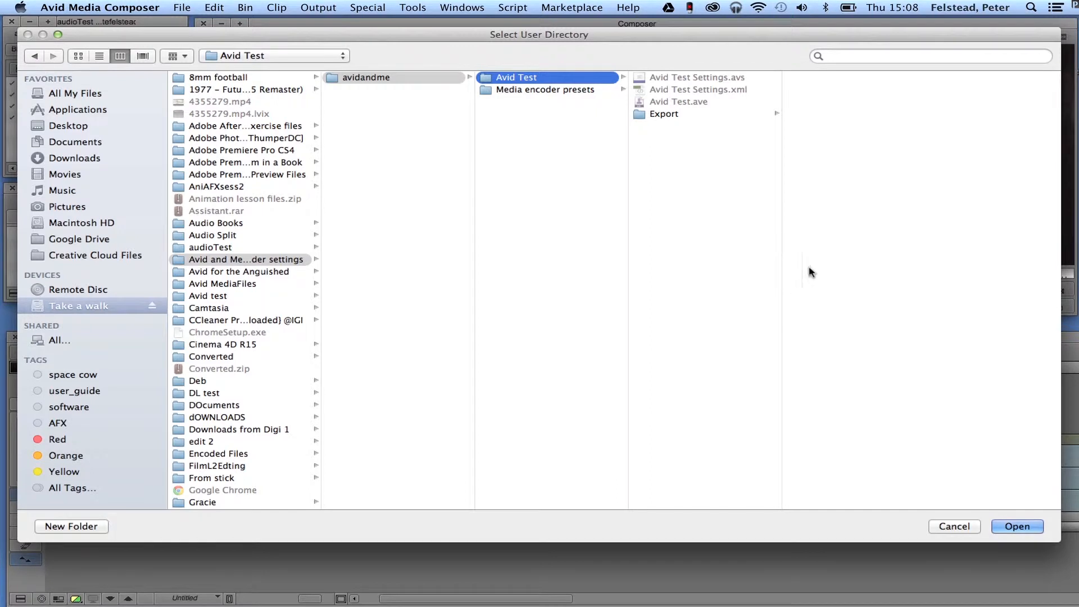
pyautogui.click(1015, 527)
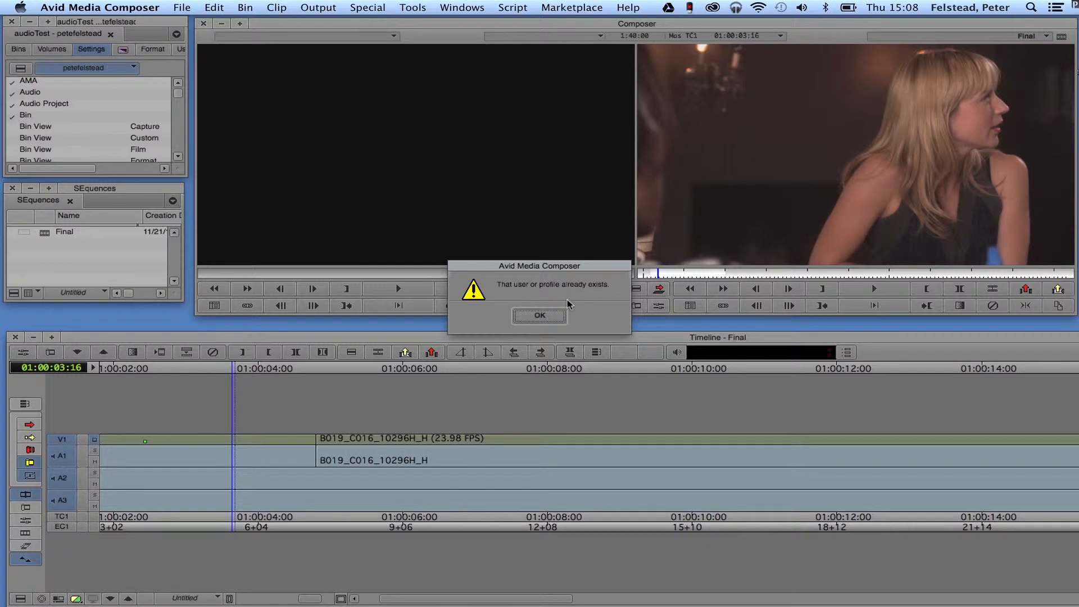
pyautogui.click(540, 316)
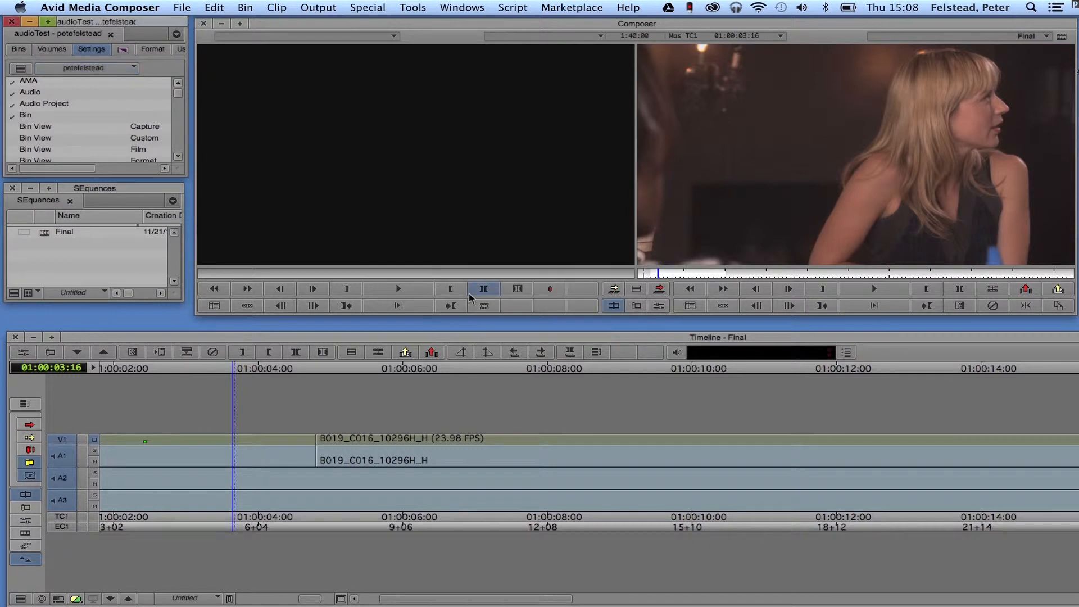
# - Switch the project's user profile to Avid Test
pyautogui.click(118, 69)
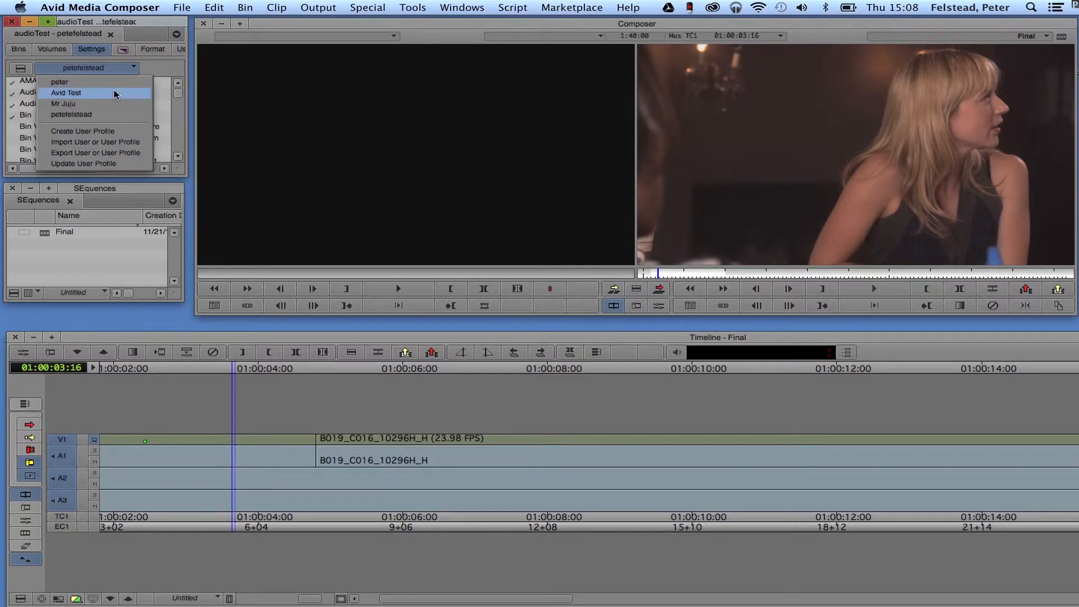
pyautogui.click(113, 93)
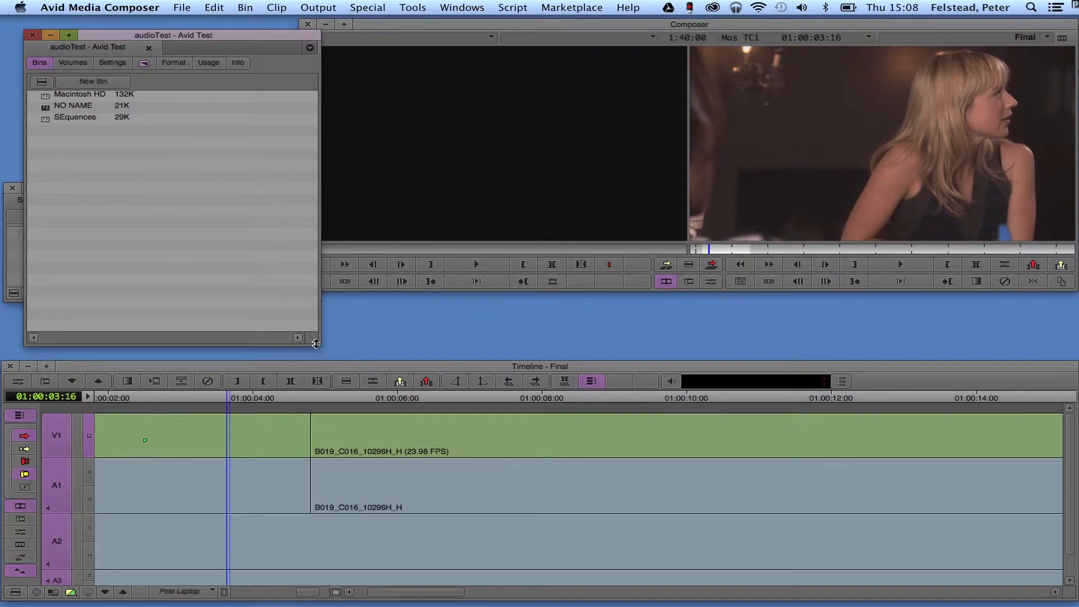
# - Shrink the project window to fit above the SEquences bin and enlarge the Composer window to fill the space beside them
pyautogui.moveTo(318, 343); pyautogui.dragTo(152, 171)
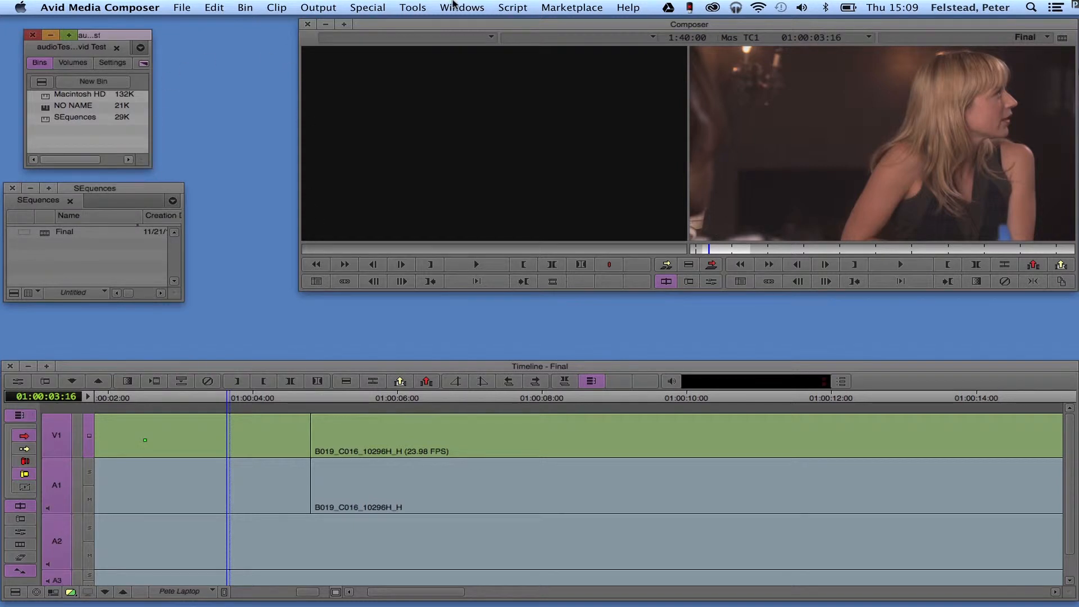
pyautogui.moveTo(442, 31)
pyautogui.mouseDown()
pyautogui.moveTo(323, 20)
pyautogui.moveTo(442, 28)
pyautogui.mouseUp()
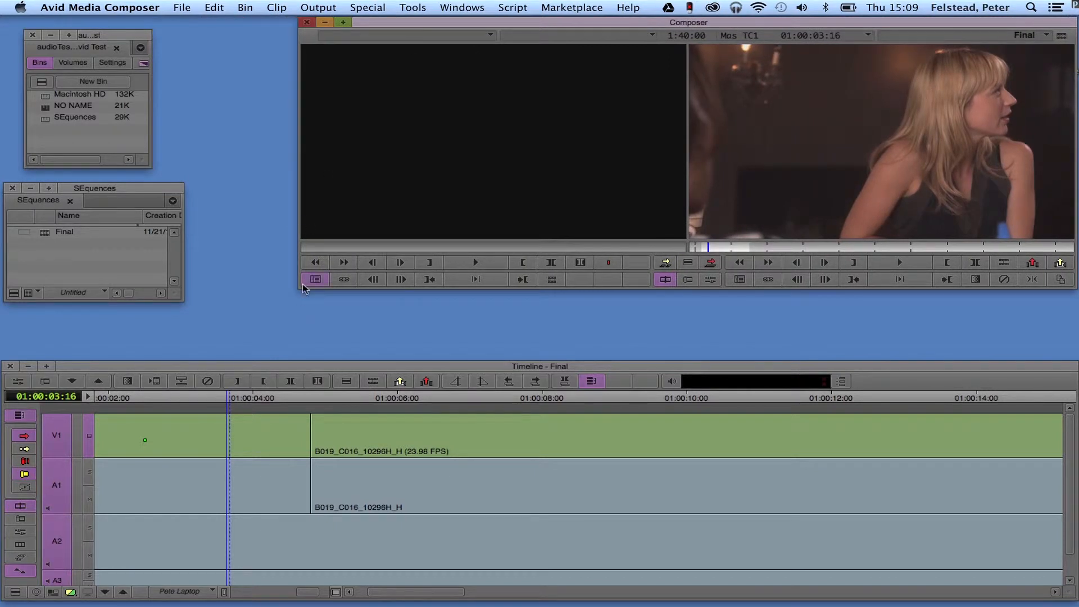
pyautogui.moveTo(299, 289); pyautogui.dragTo(210, 361)
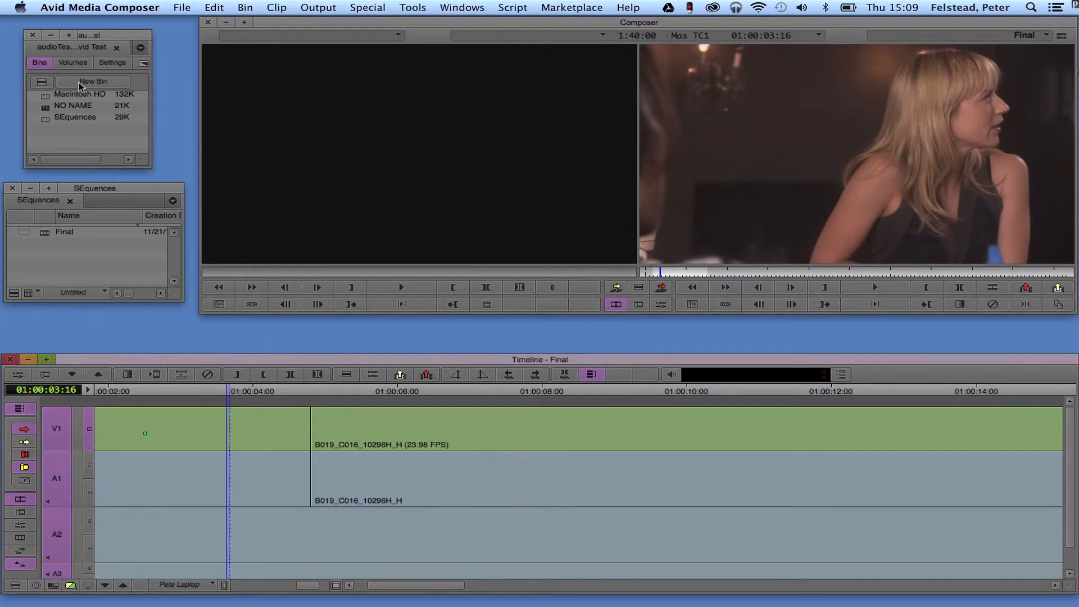
pyautogui.moveTo(151, 83); pyautogui.dragTo(181, 85)
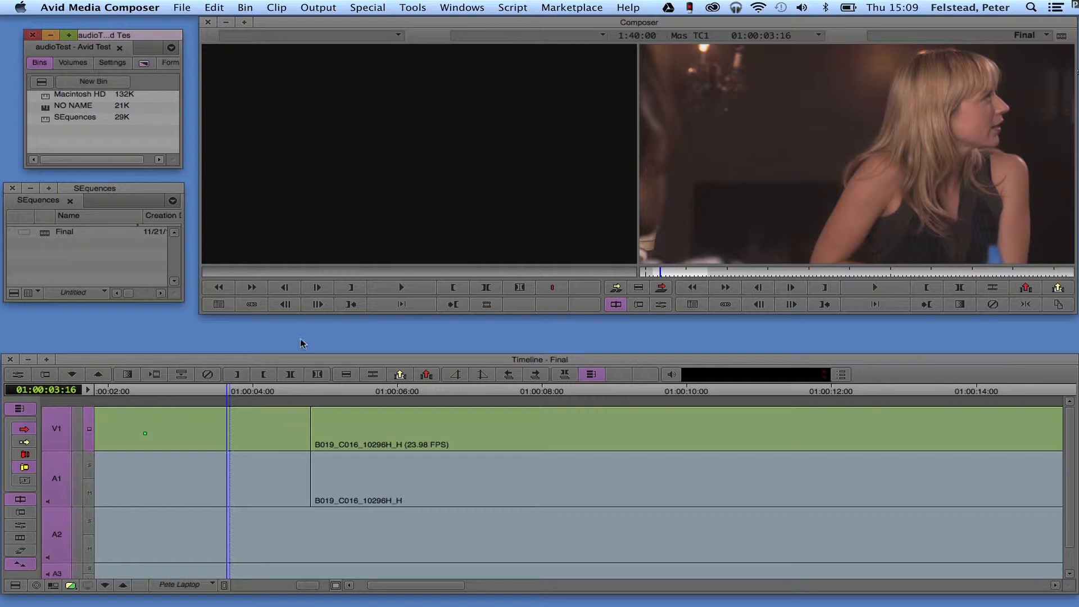
# - Start exporting the Final sequence from the timeline, using the Gallery HD export setting and keeping the file name Final .mov
pyautogui.click(293, 361)
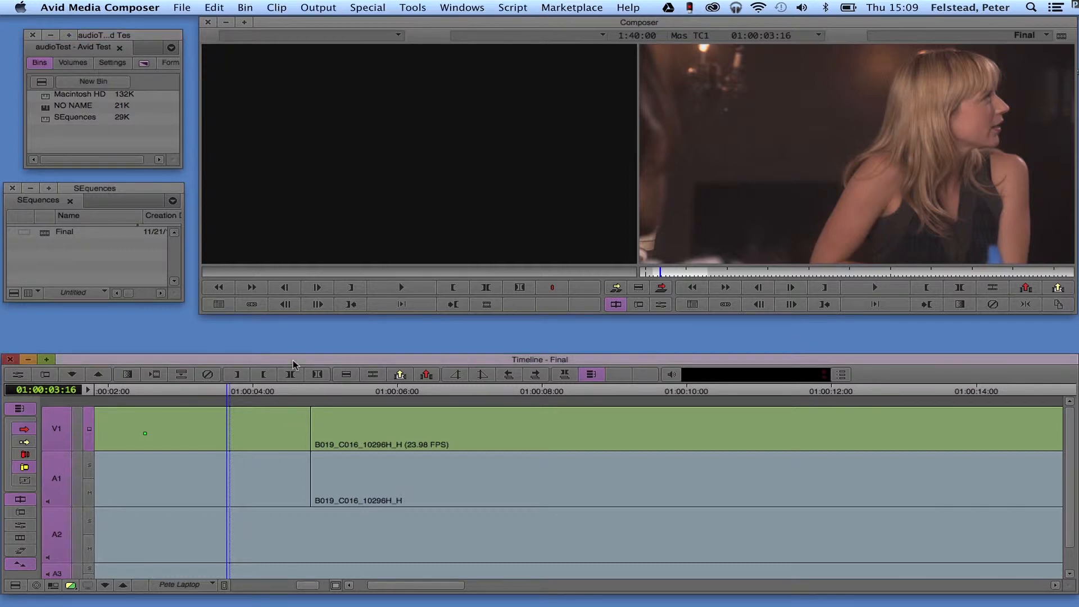
pyautogui.click(183, 8)
pyautogui.click(183, 8)
pyautogui.click(183, 8)
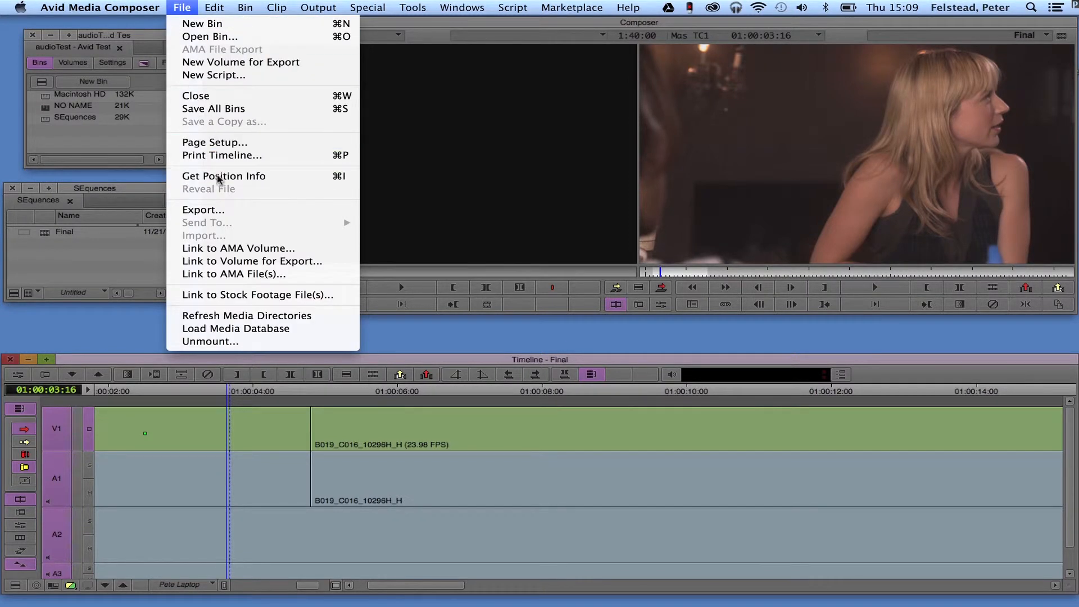
pyautogui.click(219, 212)
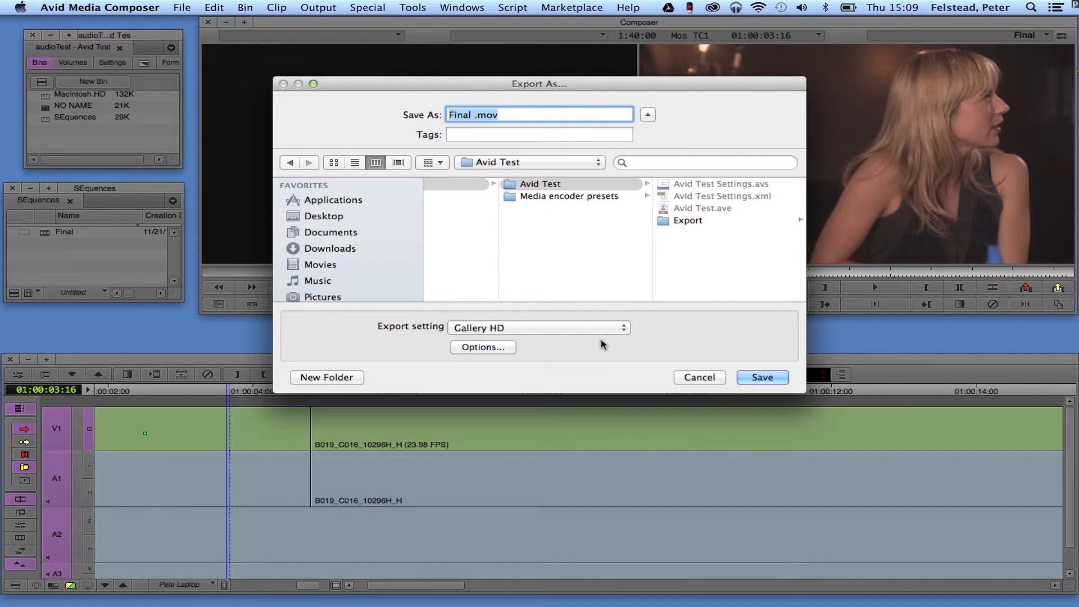
pyautogui.click(623, 332)
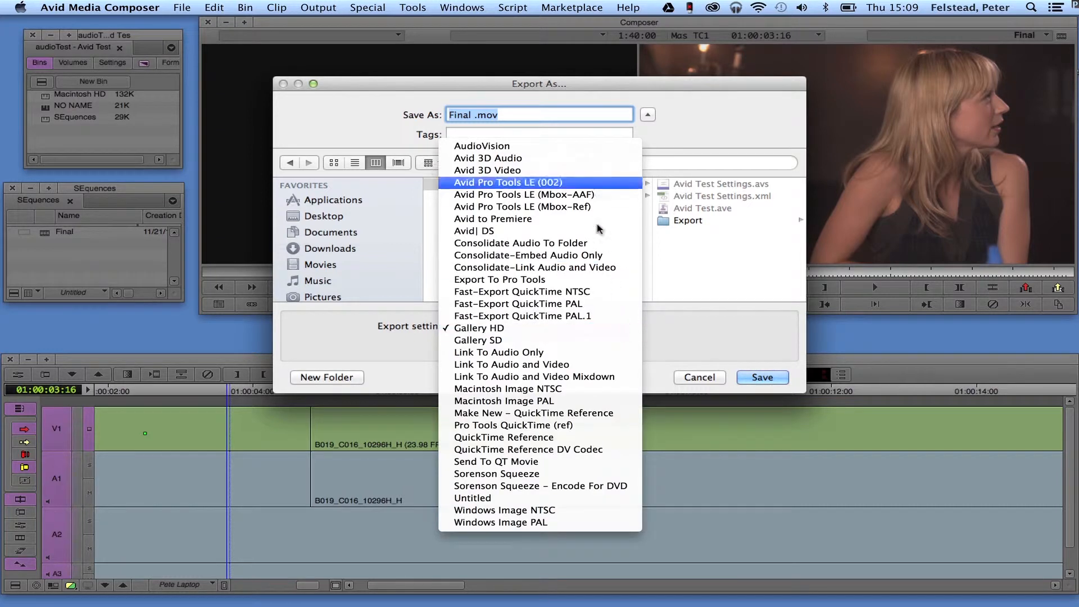
pyautogui.click(521, 330)
pyautogui.click(515, 112)
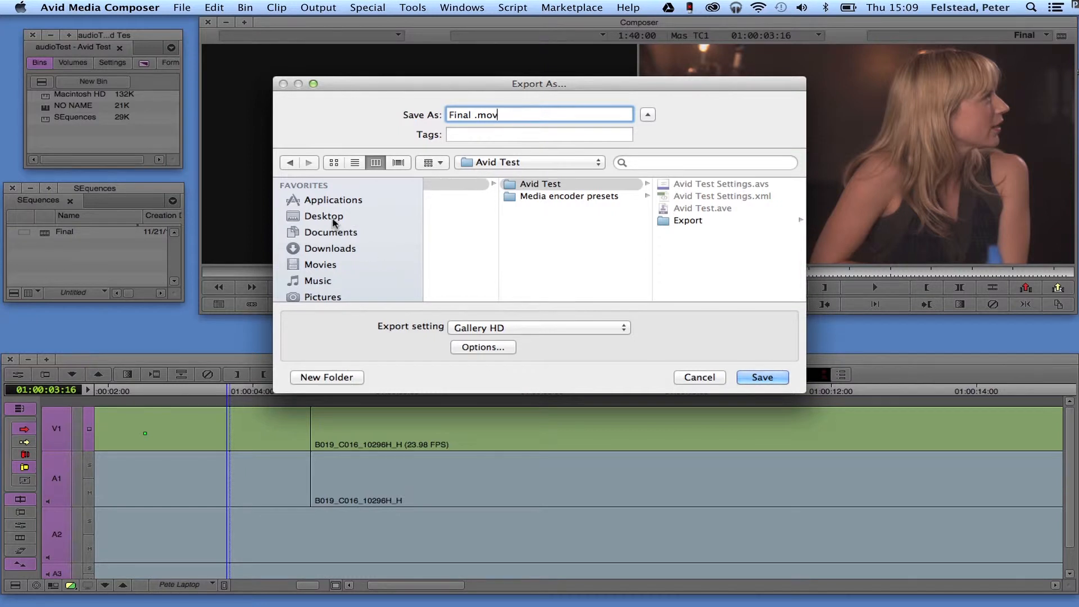
# - Create a folder named "exported work" on the Take a walk drive and export Final .mov into it
pyautogui.scroll(-5, 381, 258)
pyautogui.scroll(-2, 380, 259)
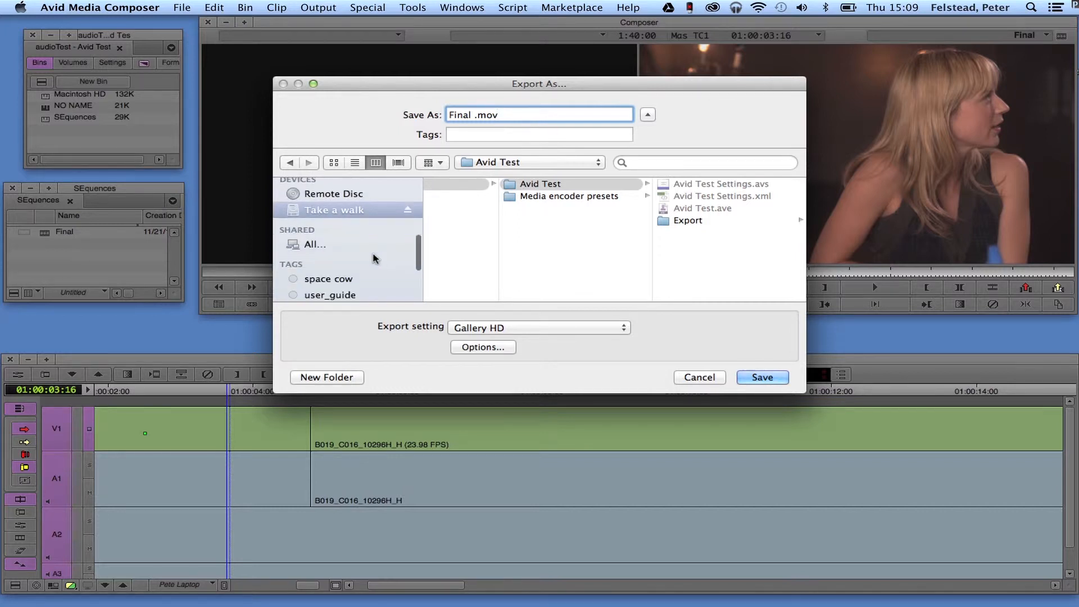
pyautogui.click(313, 213)
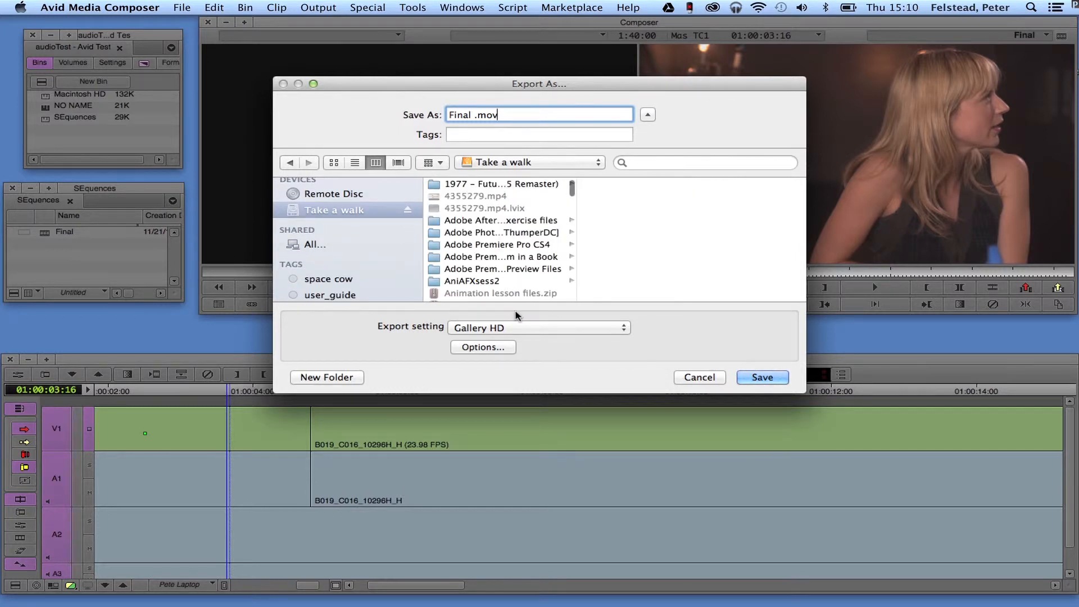
pyautogui.click(341, 379)
pyautogui.press('BackSpace')
pyautogui.write('export')
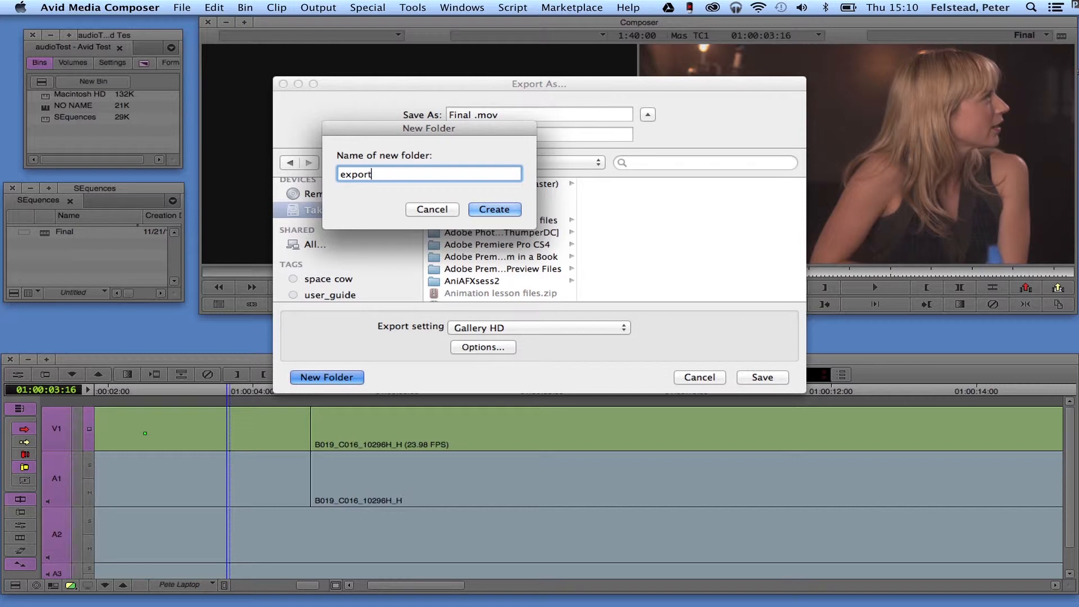
pyautogui.write('ed work')
pyautogui.click(495, 210)
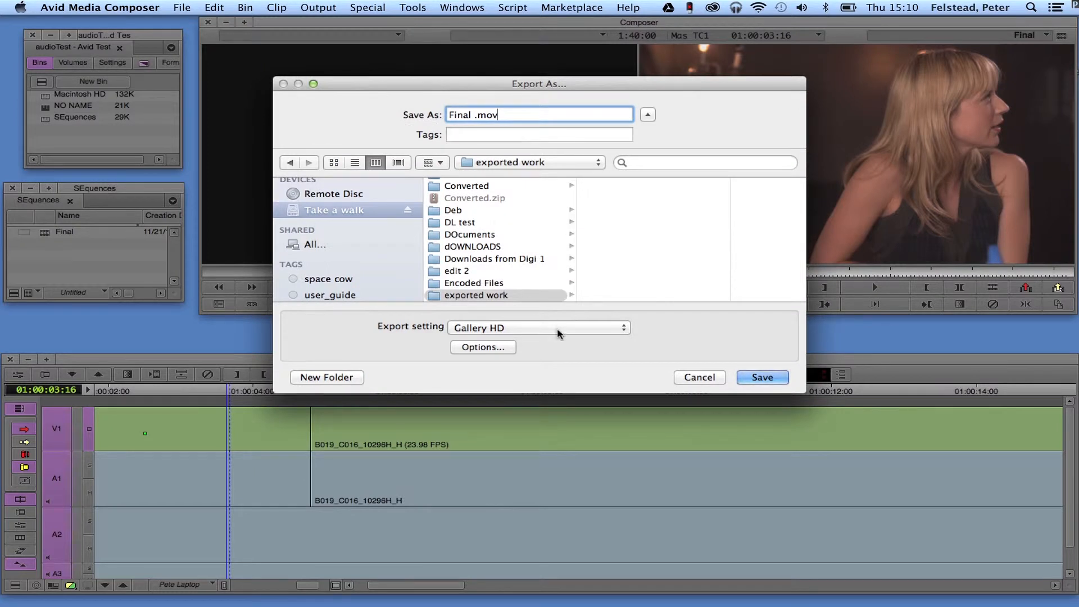
pyautogui.click(762, 378)
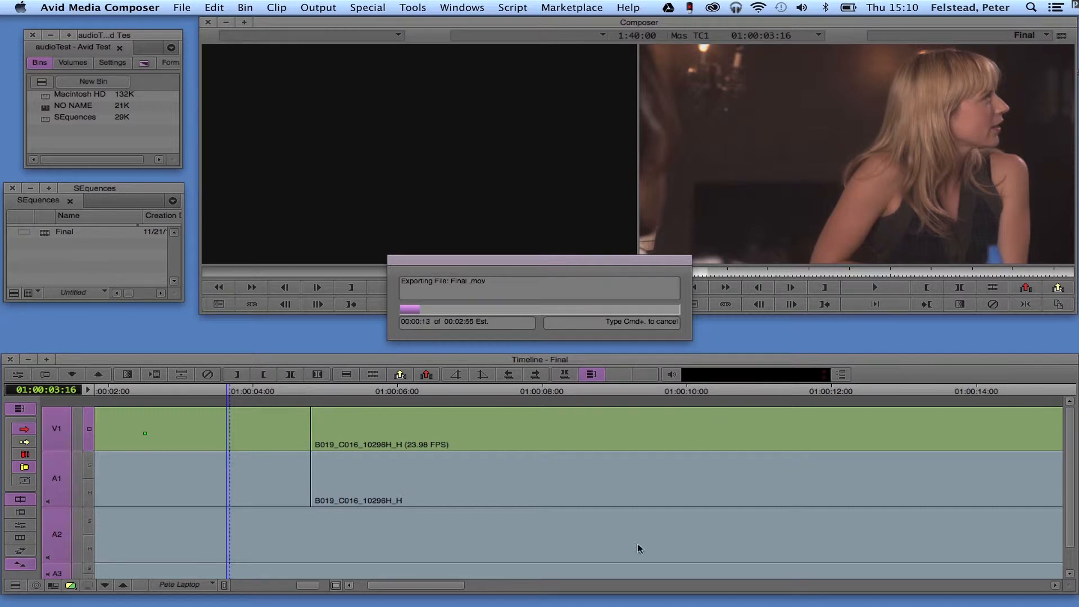
# - Switch to Adobe Media Encoder CS6 while the export runs
pyautogui.moveTo(593, 605)
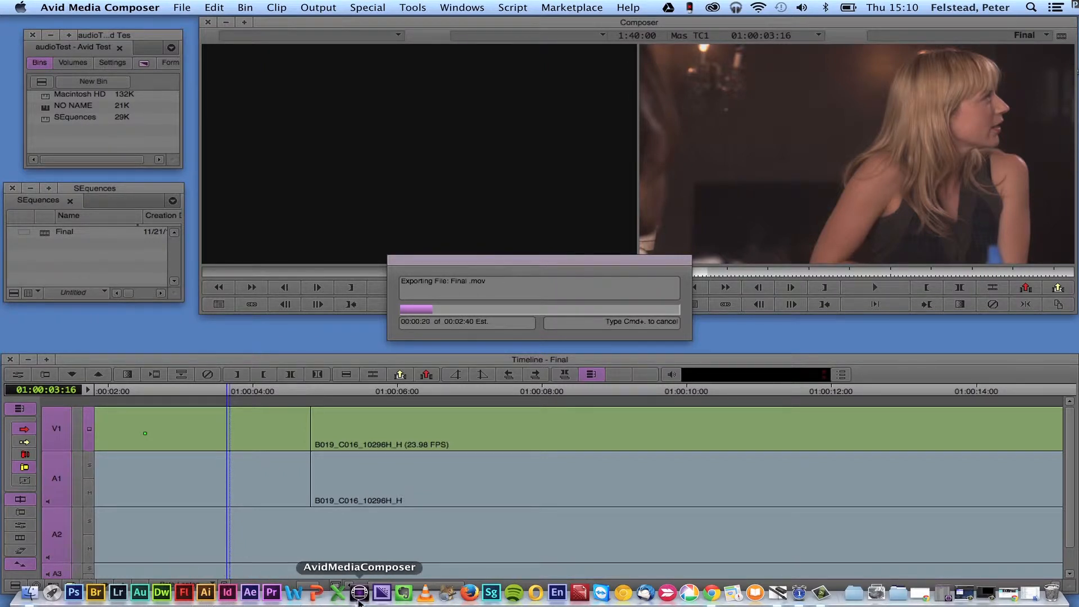
pyautogui.click(385, 597)
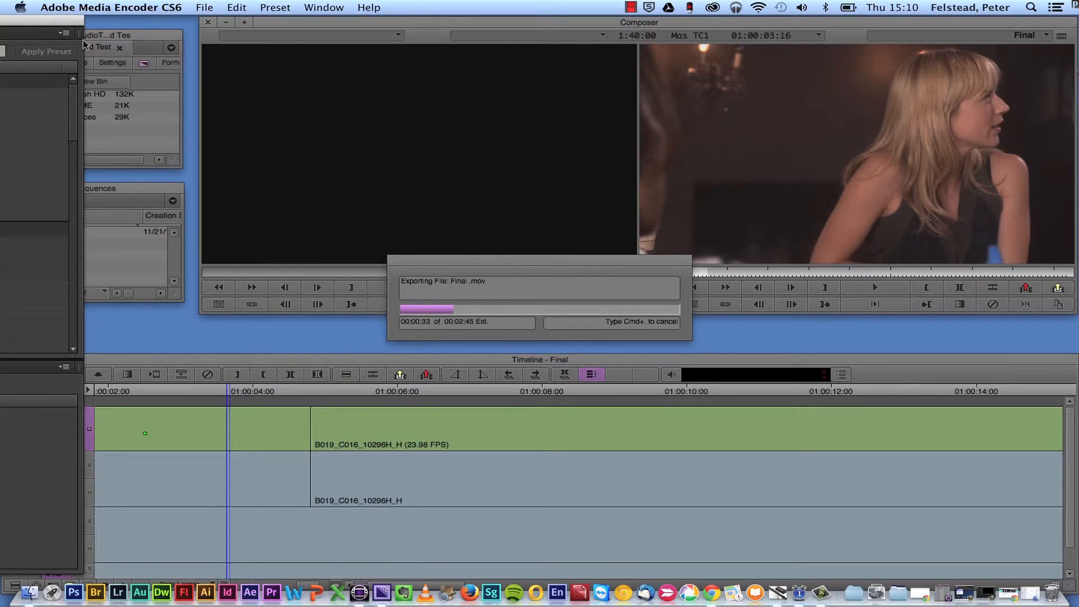
# - Bring the Media Encoder window fully into view and enlarge it to fill the display
pyautogui.moveTo(54, 23); pyautogui.dragTo(956, 66)
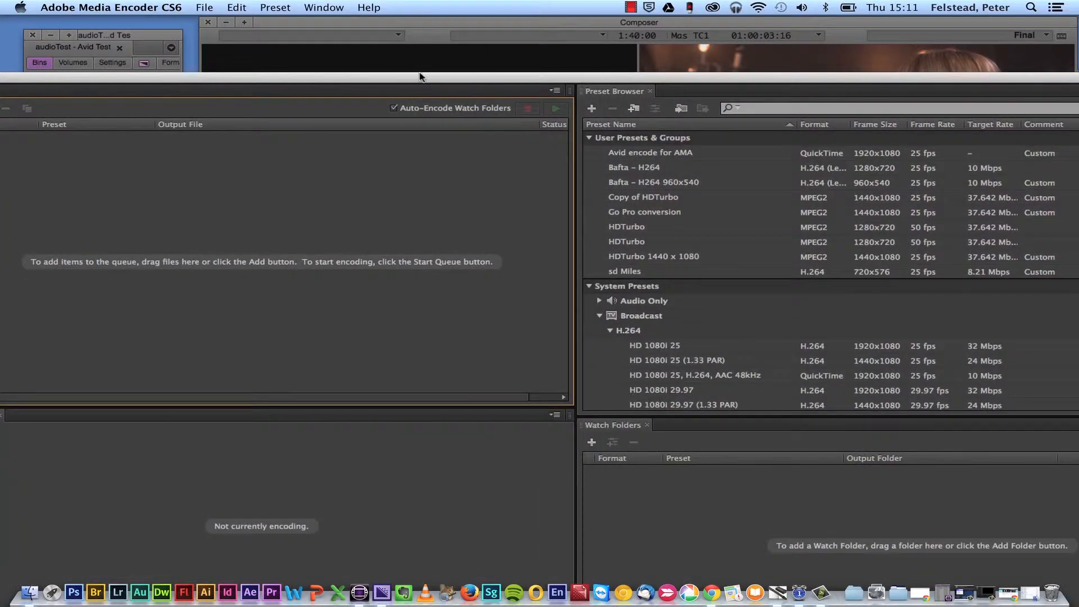
pyautogui.moveTo(420, 77); pyautogui.dragTo(471, 63)
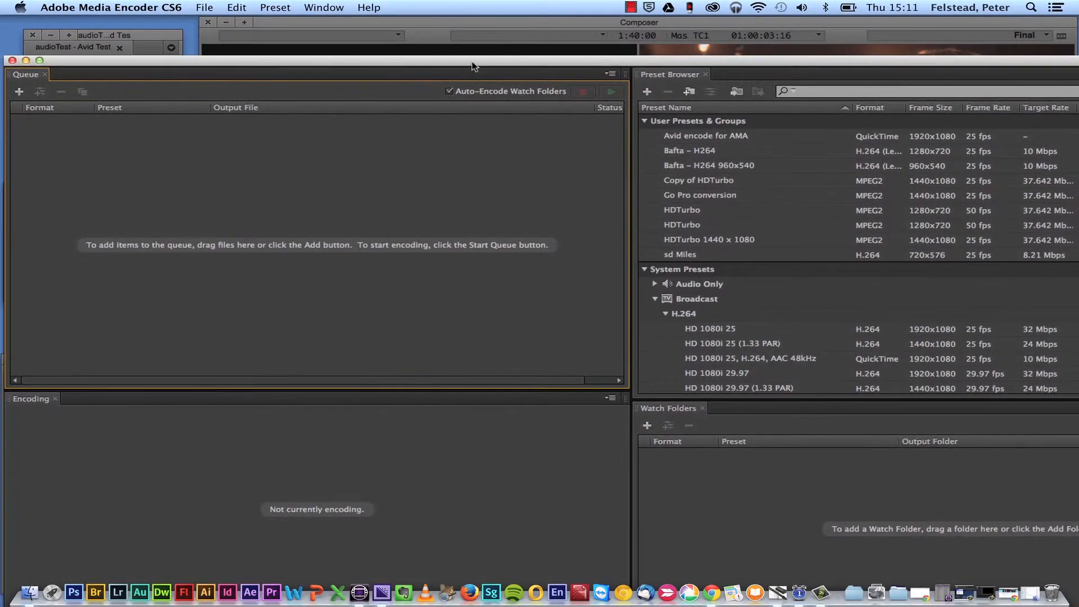
pyautogui.click(39, 60)
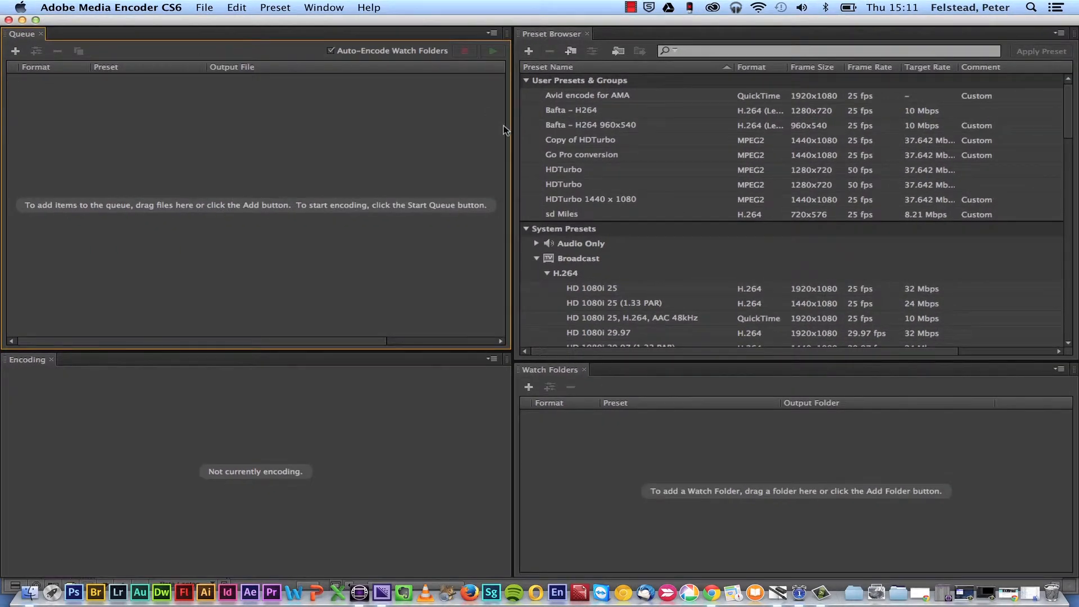
# - Import the HDTurbo 1080.epr preset from the Media encoder presets folder, inside Avid and Media Encoder settings on the Take a walk drive
pyautogui.click(619, 52)
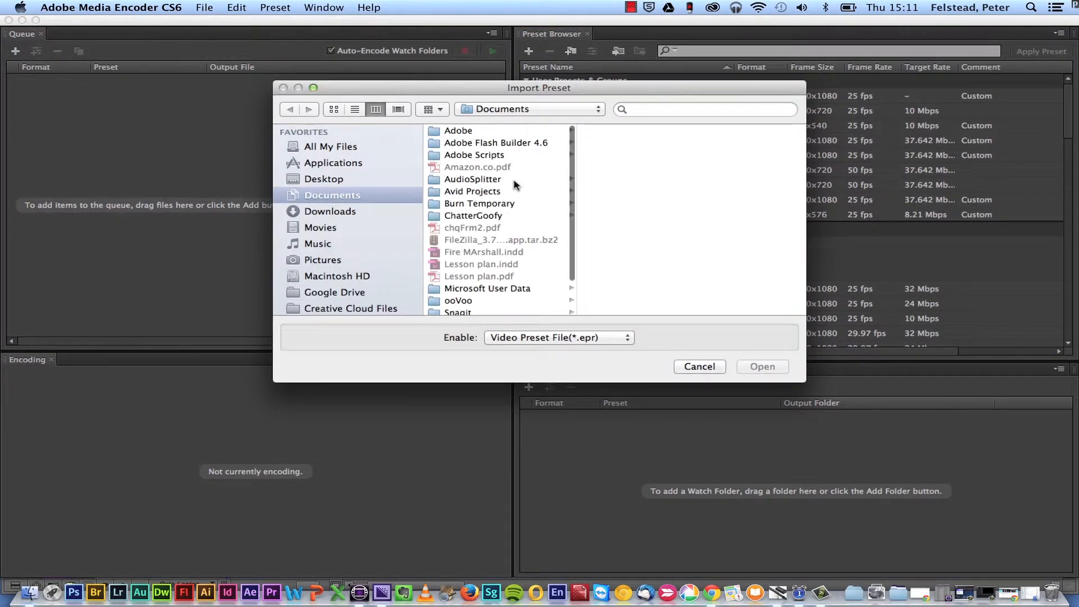
pyautogui.scroll(-1, 515, 184)
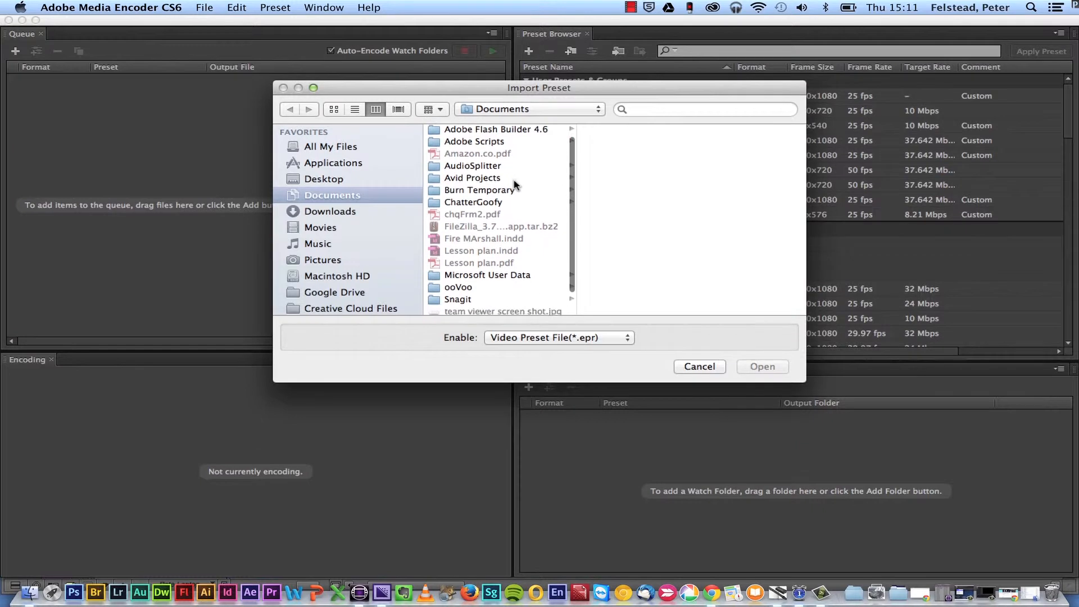
pyautogui.scroll(-5, 394, 269)
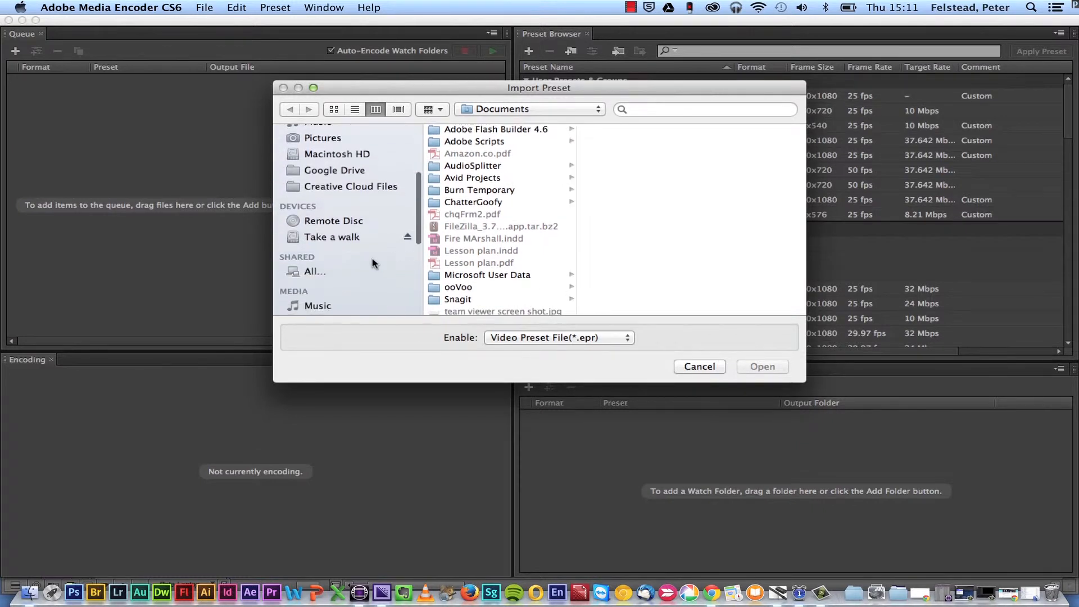
pyautogui.click(339, 237)
pyautogui.scroll(-6, 476, 225)
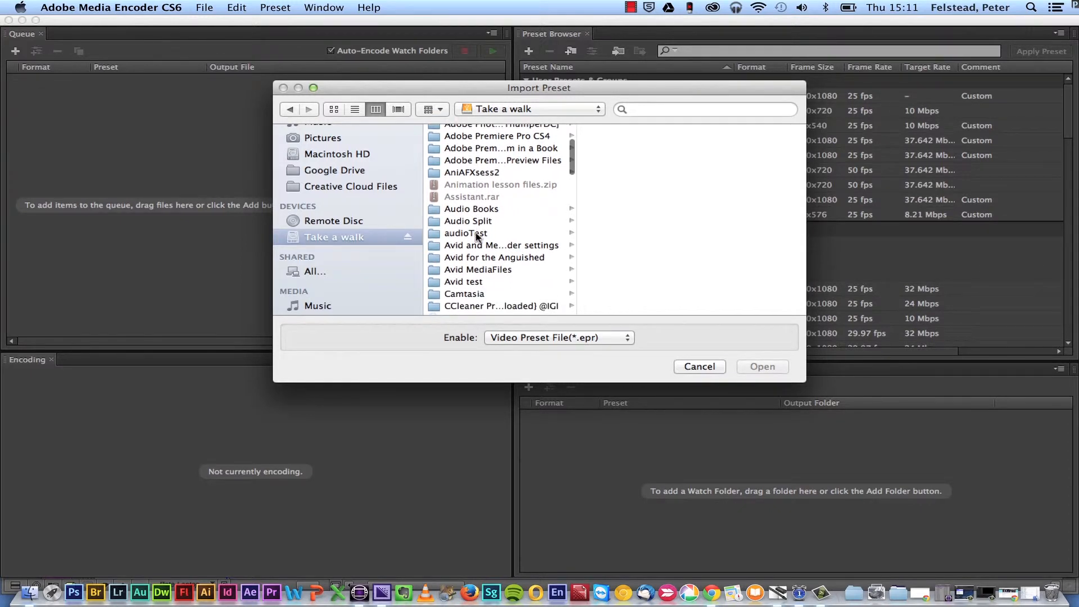
pyautogui.click(478, 245)
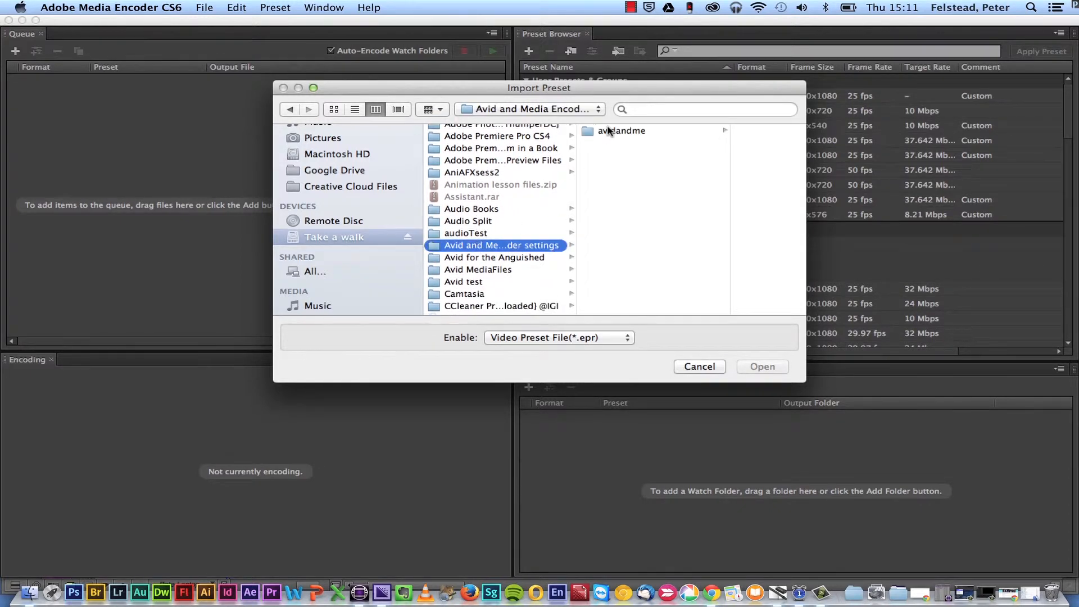
pyautogui.click(608, 131)
pyautogui.click(707, 143)
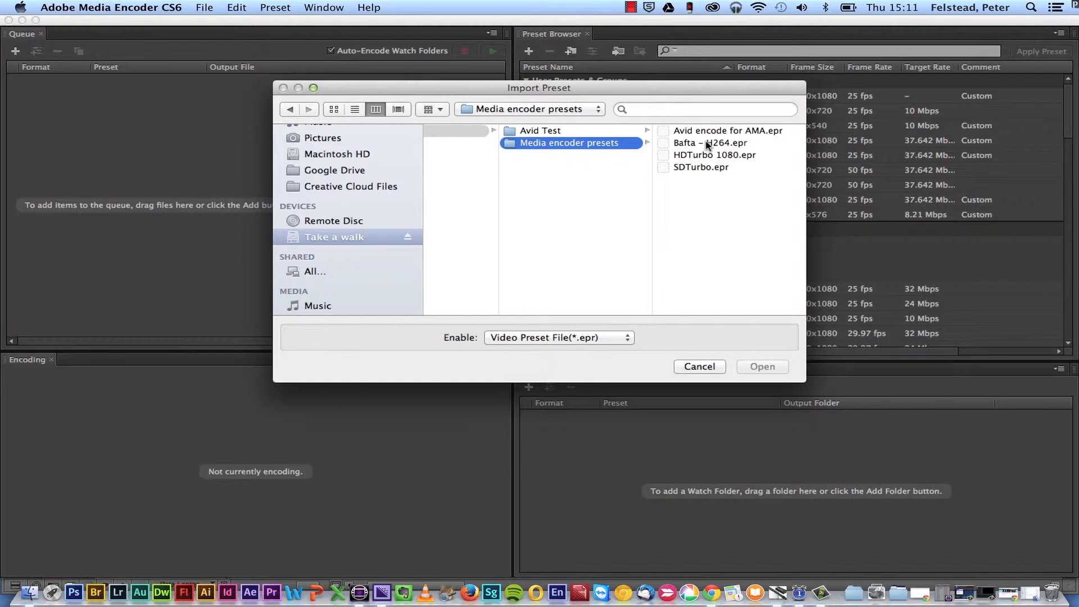
pyautogui.click(699, 157)
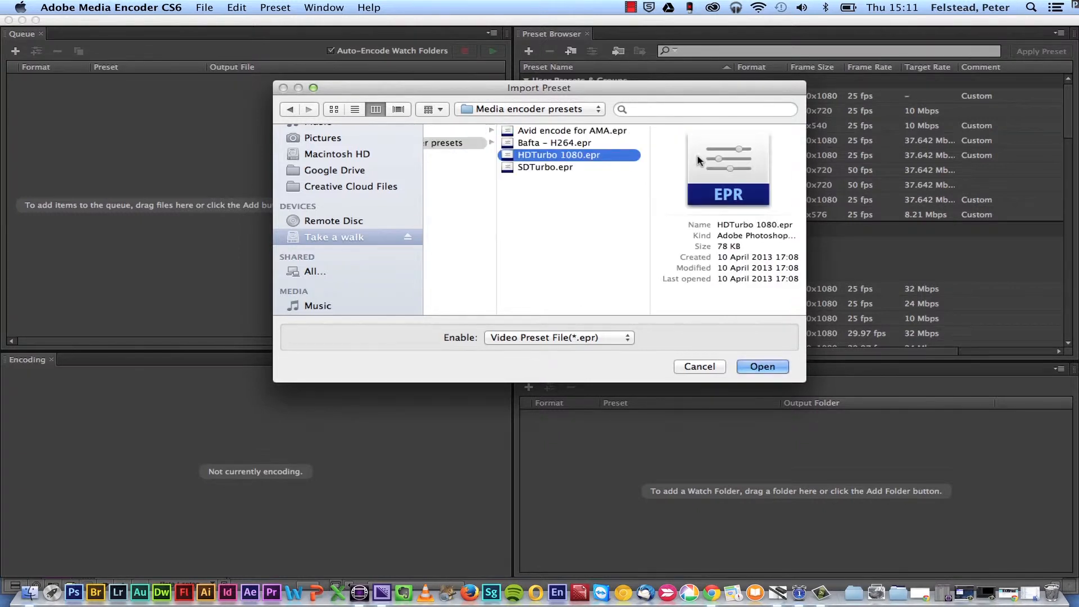
pyautogui.click(759, 368)
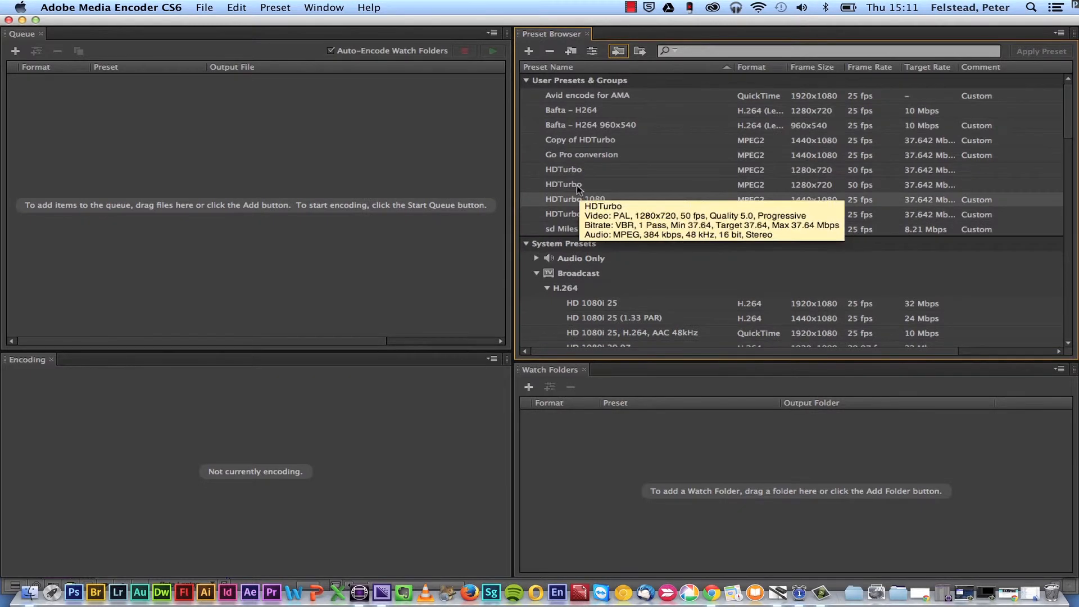
pyautogui.moveTo(558, 201)
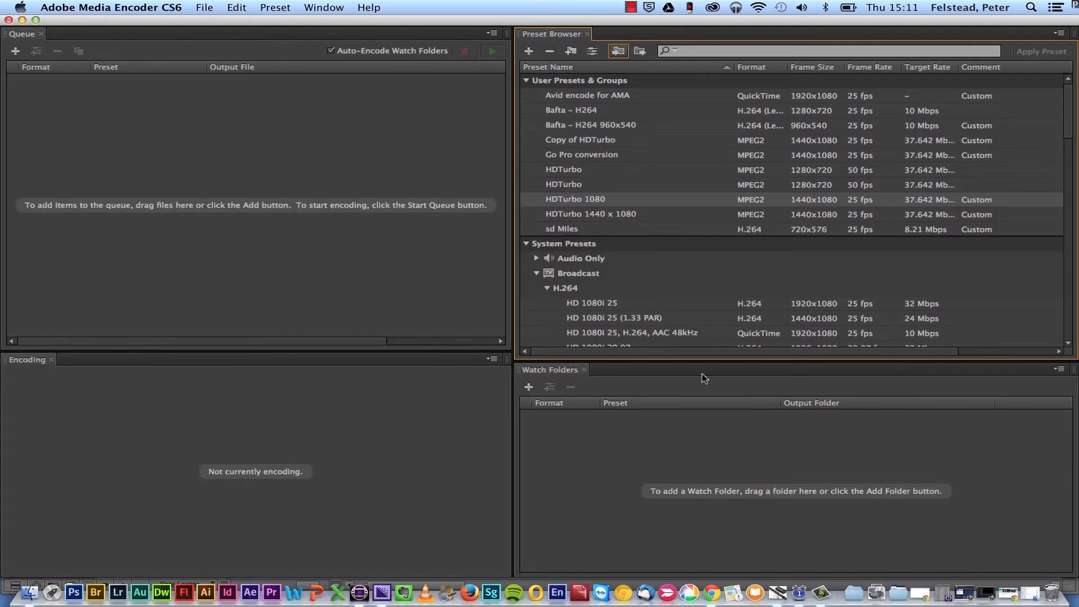
pyautogui.doubleClick(545, 203)
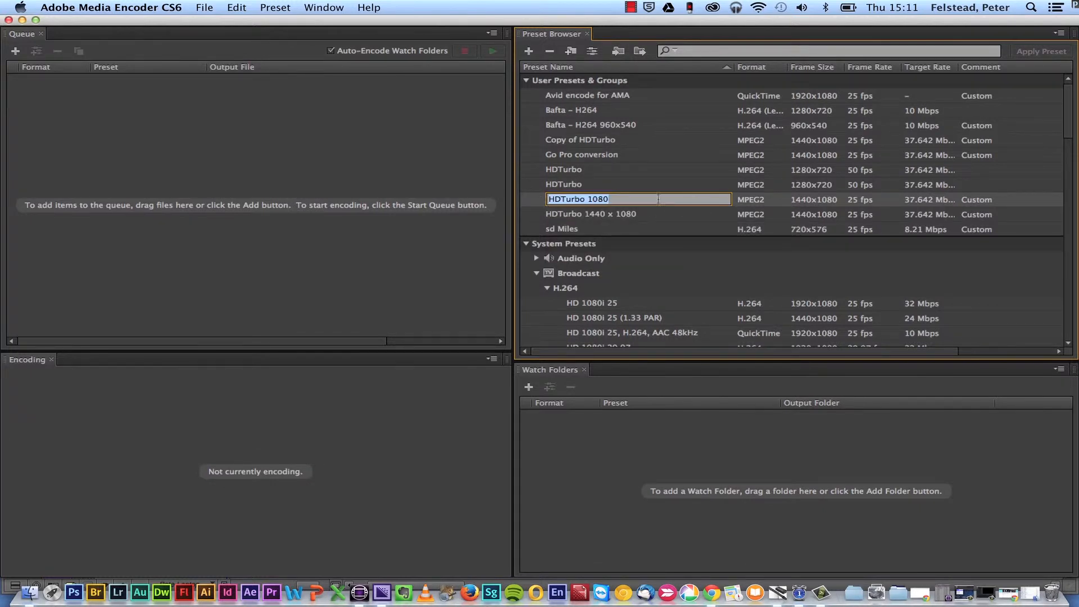
pyautogui.click(535, 205)
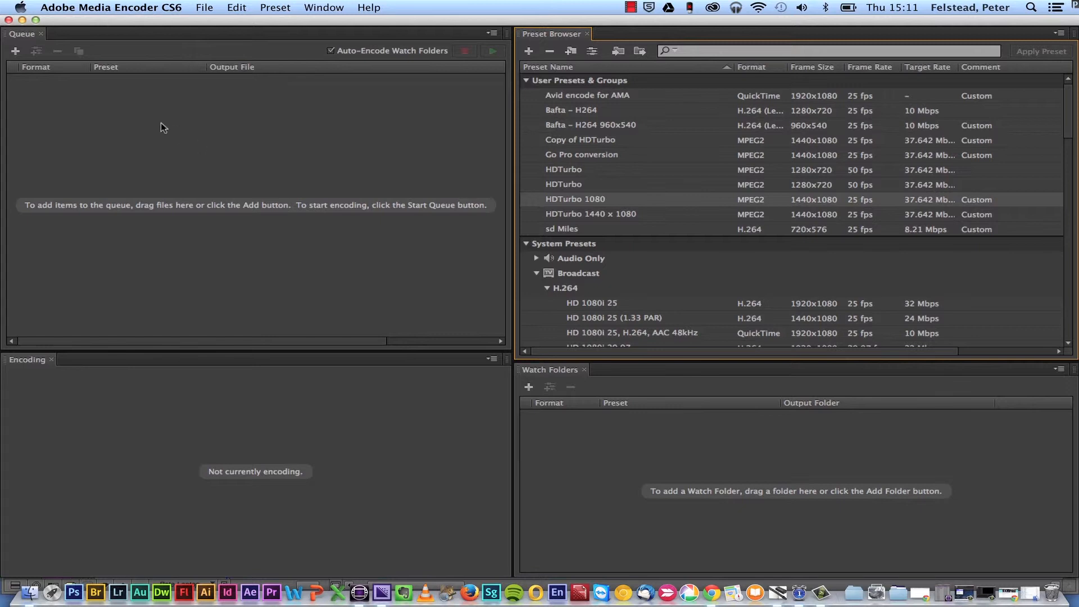
# - Minimise the Media Encoder window to check the progress of the Final .mov export
pyautogui.click(23, 20)
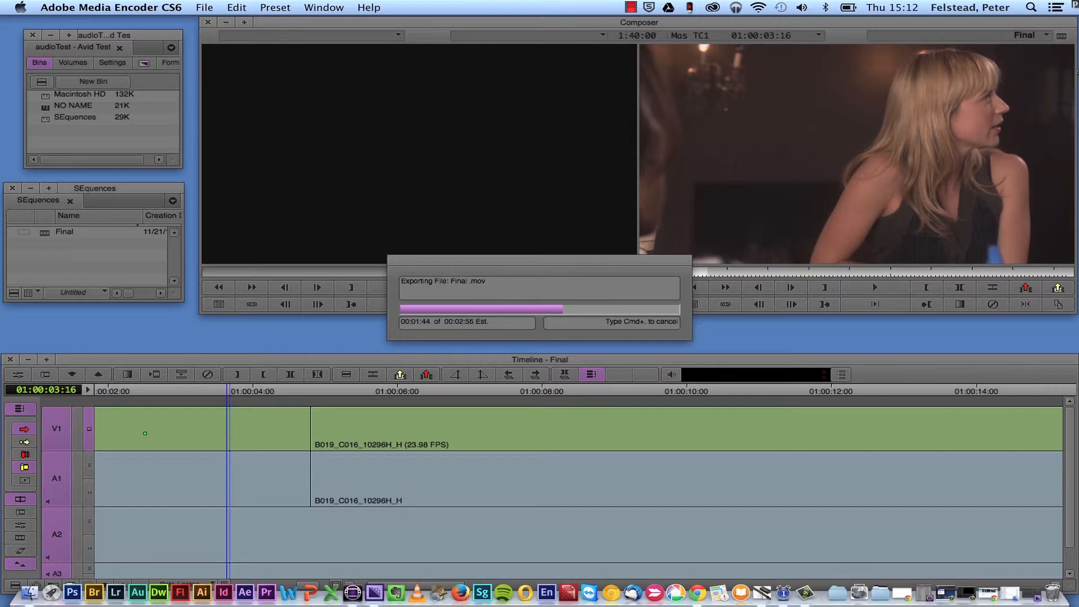
pyautogui.click(630, 8)
pyautogui.click(647, 38)
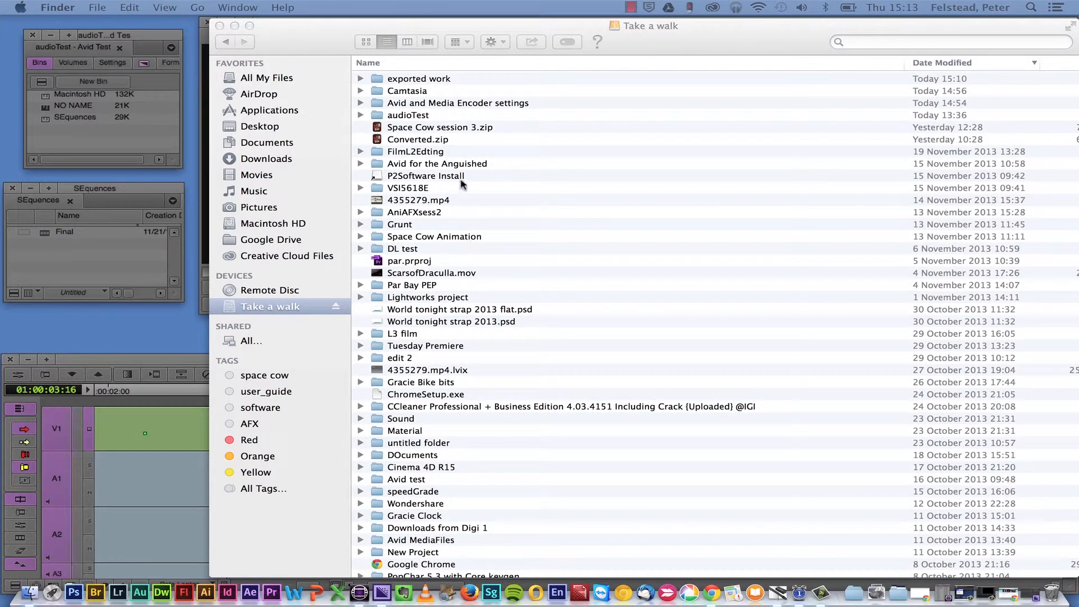
# - In Finder, locate the exported work folder on the Take a walk drive and expand it to show its contents
pyautogui.scroll(-5, 461, 184)
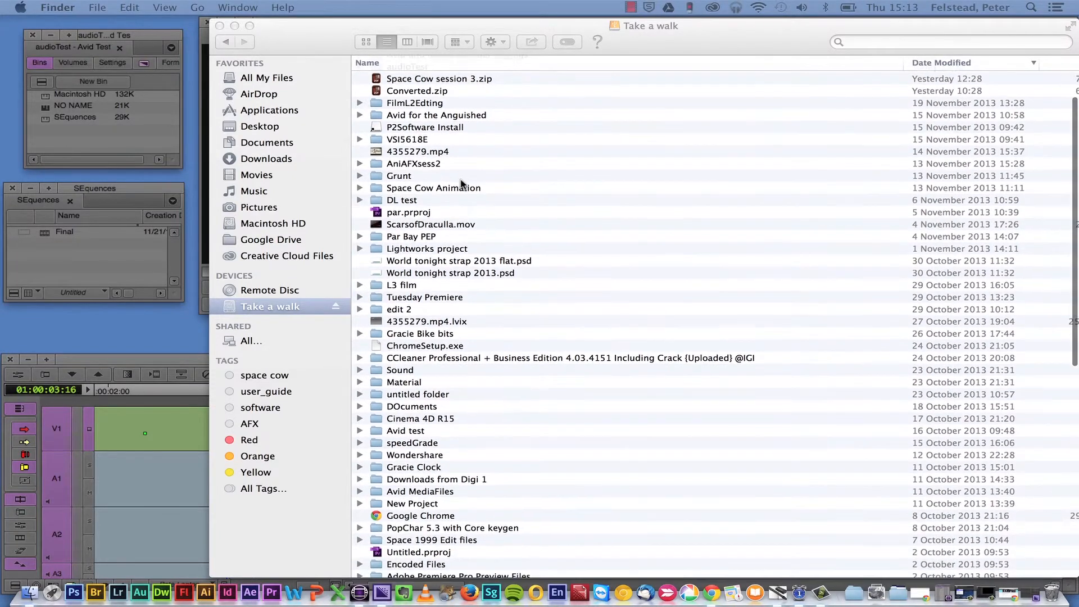
pyautogui.scroll(-1, 461, 183)
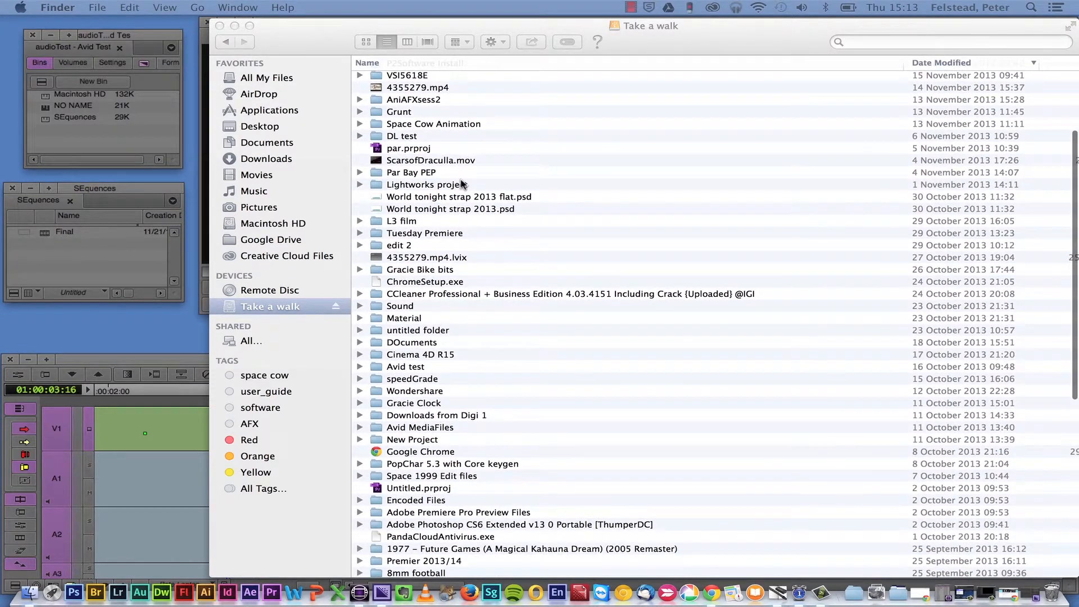
pyautogui.scroll(5, 461, 184)
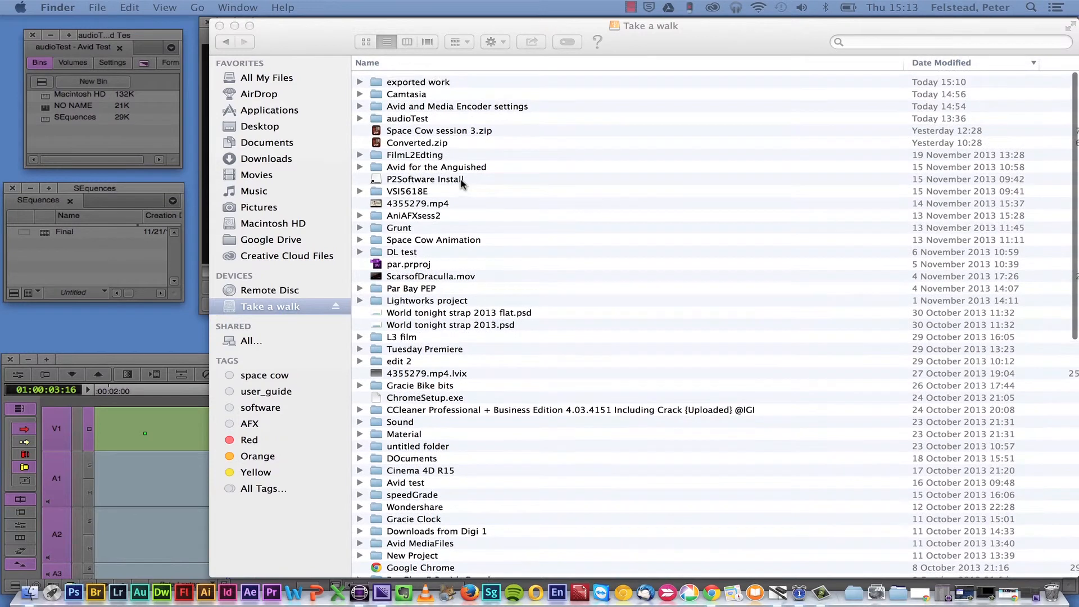
pyautogui.click(402, 80)
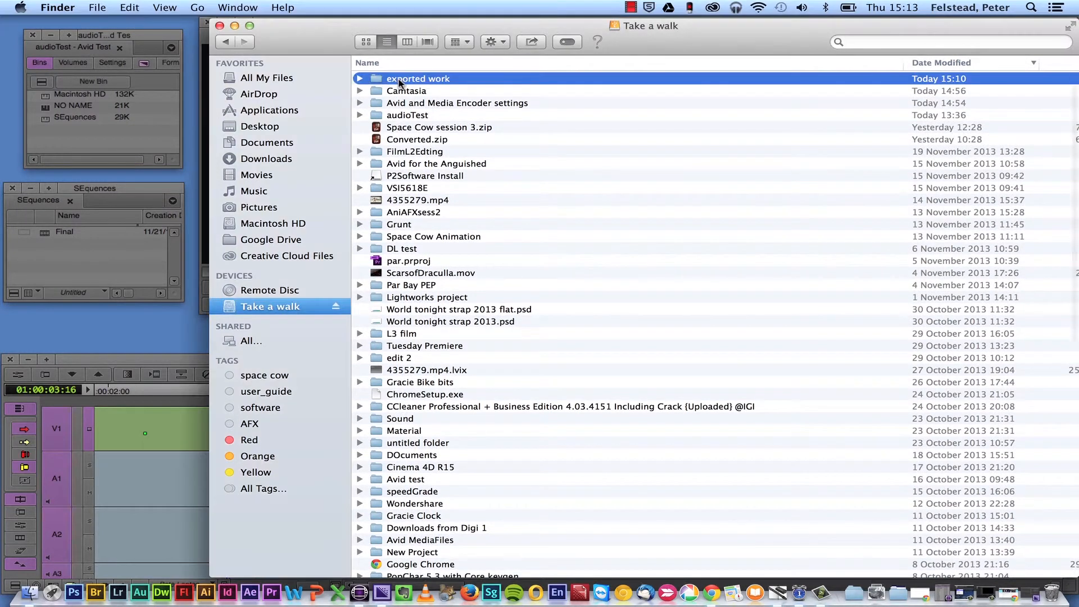
pyautogui.click(359, 79)
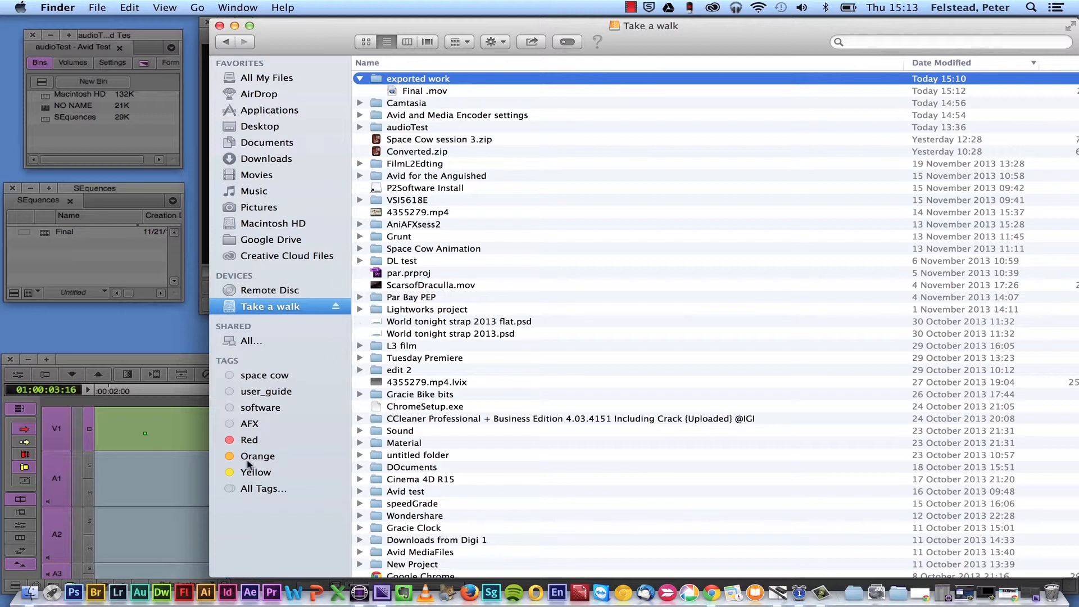
# - Switch back to Media Encoder and add Final .mov from the exported work folder to the encoding queue
pyautogui.click(386, 597)
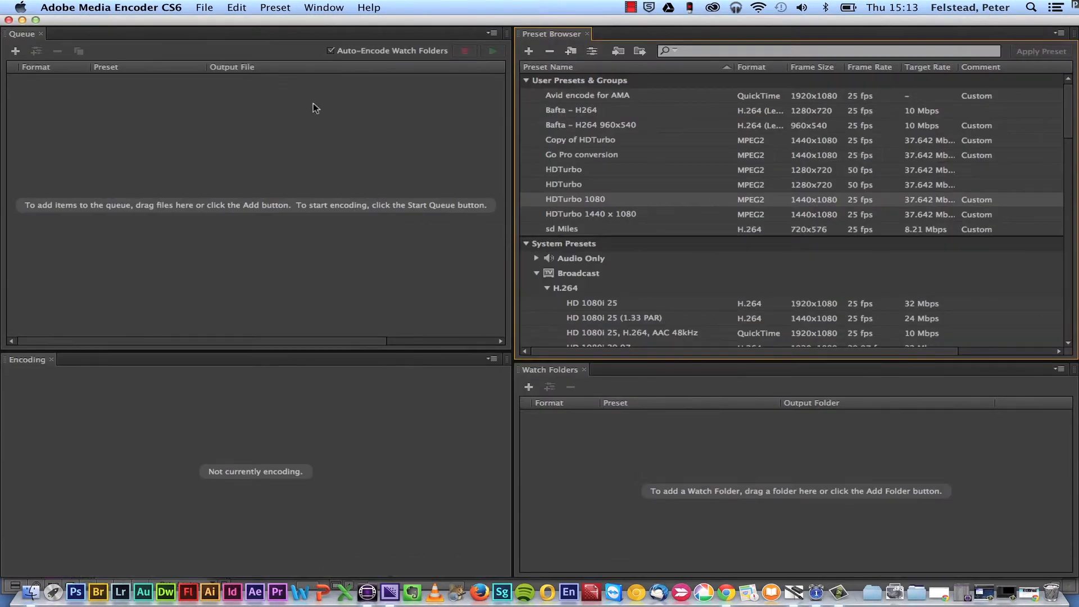
pyautogui.moveTo(302, 24); pyautogui.dragTo(363, 159)
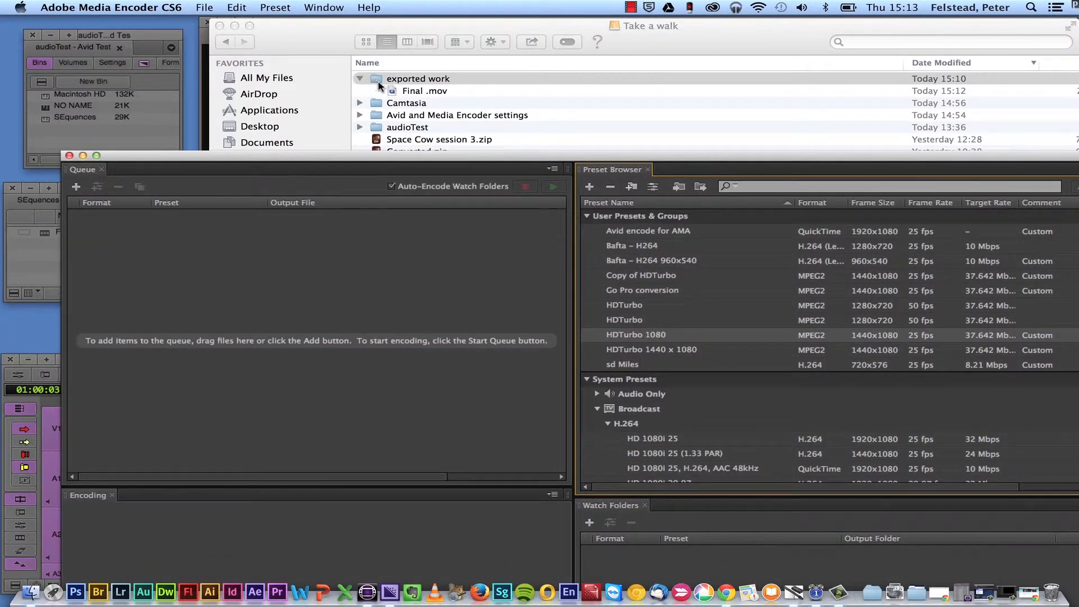
pyautogui.moveTo(392, 92); pyautogui.dragTo(273, 276)
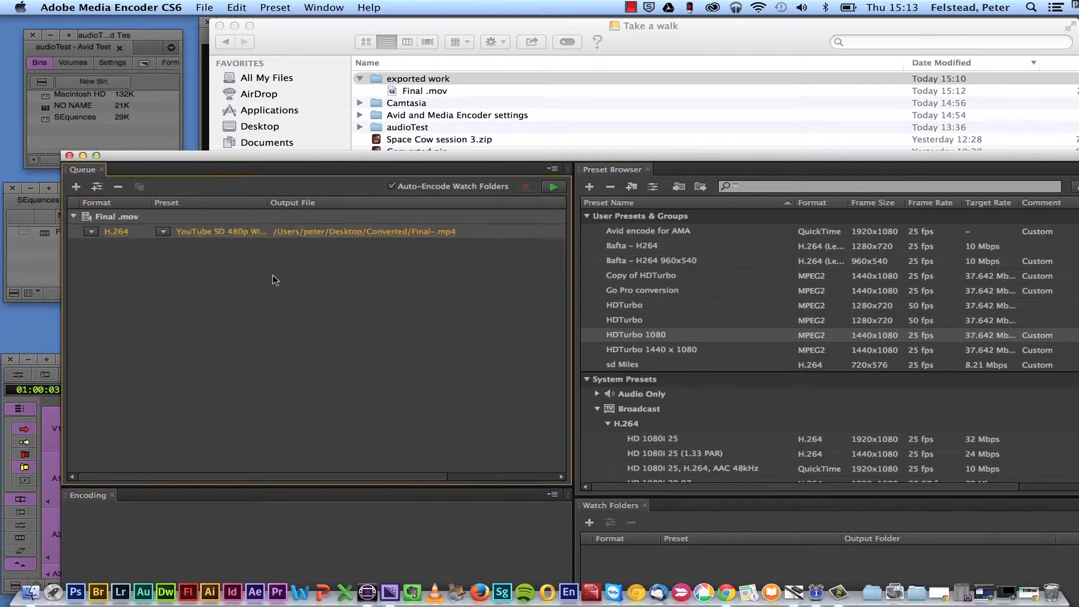
pyautogui.moveTo(270, 163); pyautogui.dragTo(211, 32)
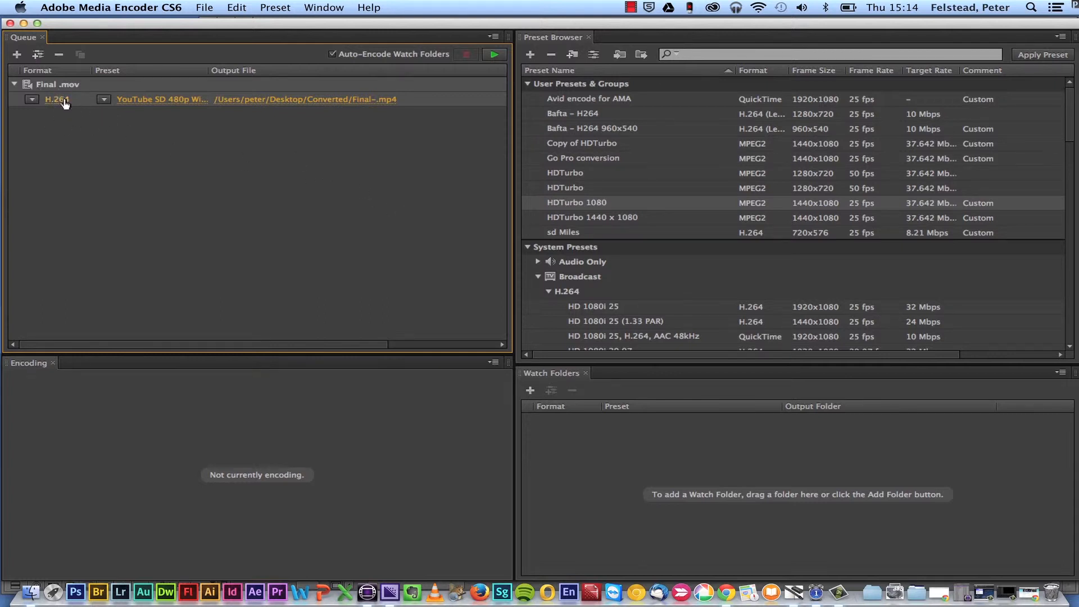
# - Add a second output to Final .mov and set it to the MPEG2 format with the HDTurbo 1080 preset
pyautogui.click(38, 54)
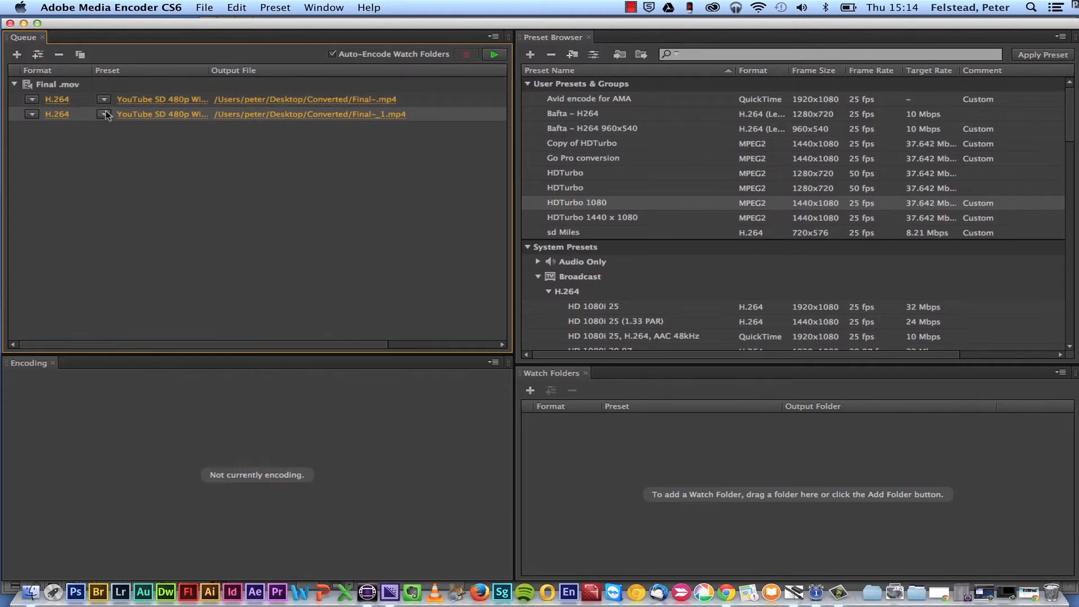
pyautogui.click(31, 115)
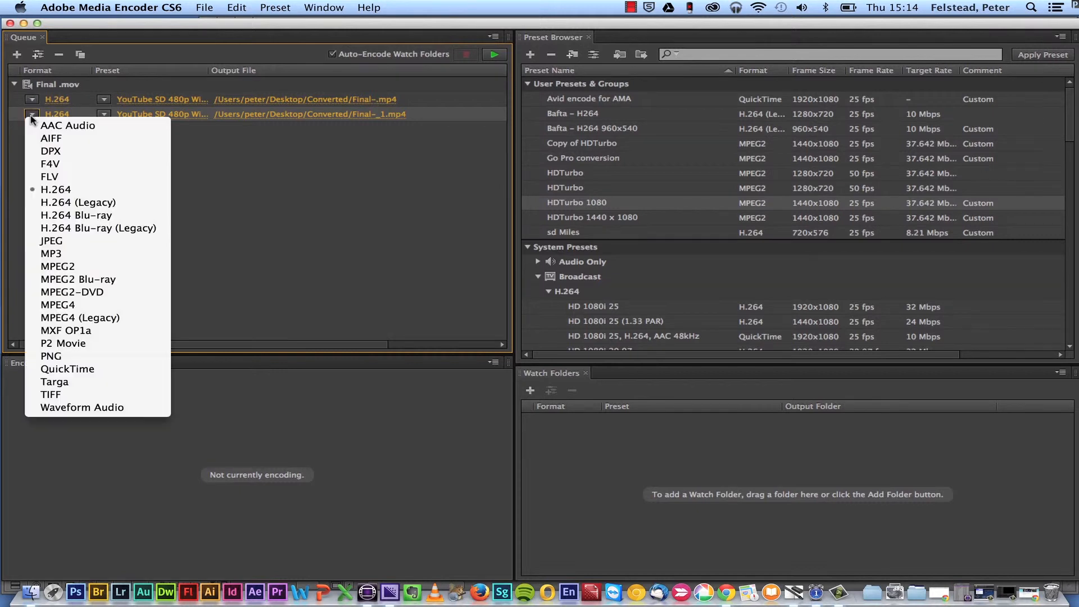
pyautogui.click(56, 267)
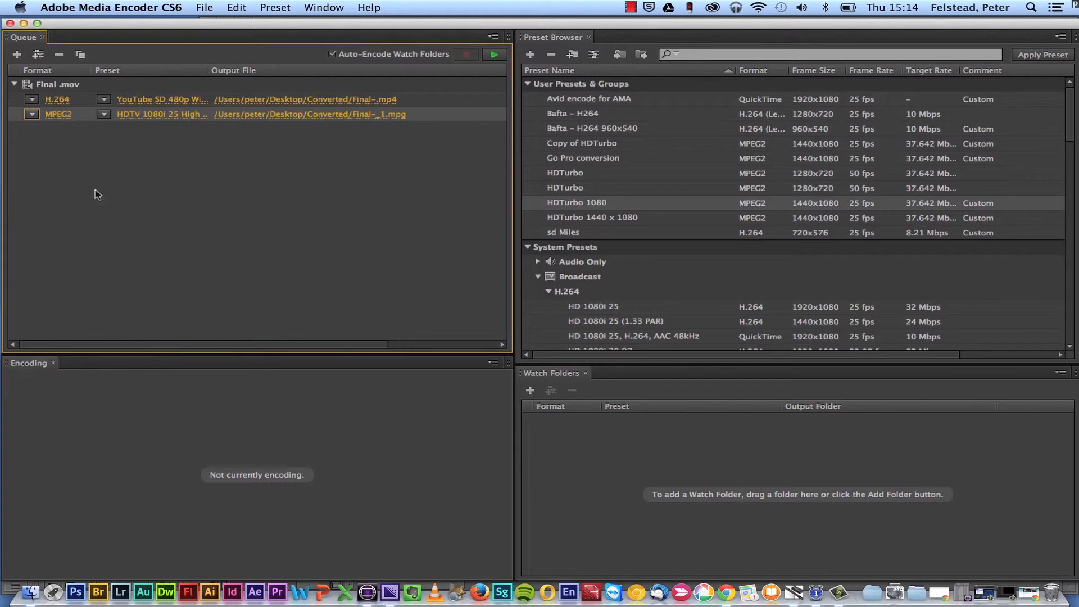
pyautogui.click(104, 114)
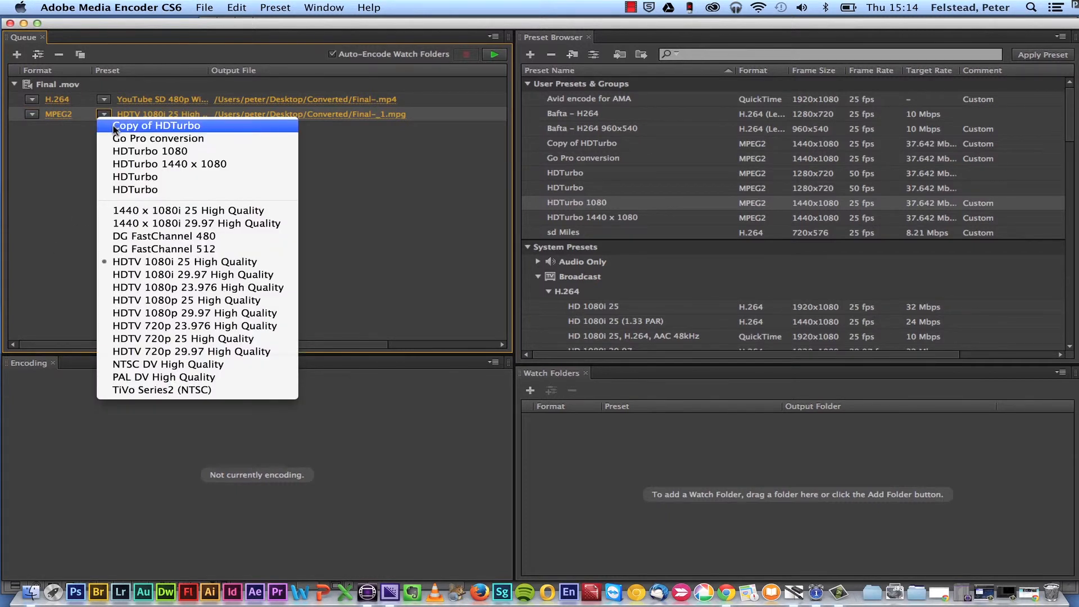
pyautogui.click(120, 151)
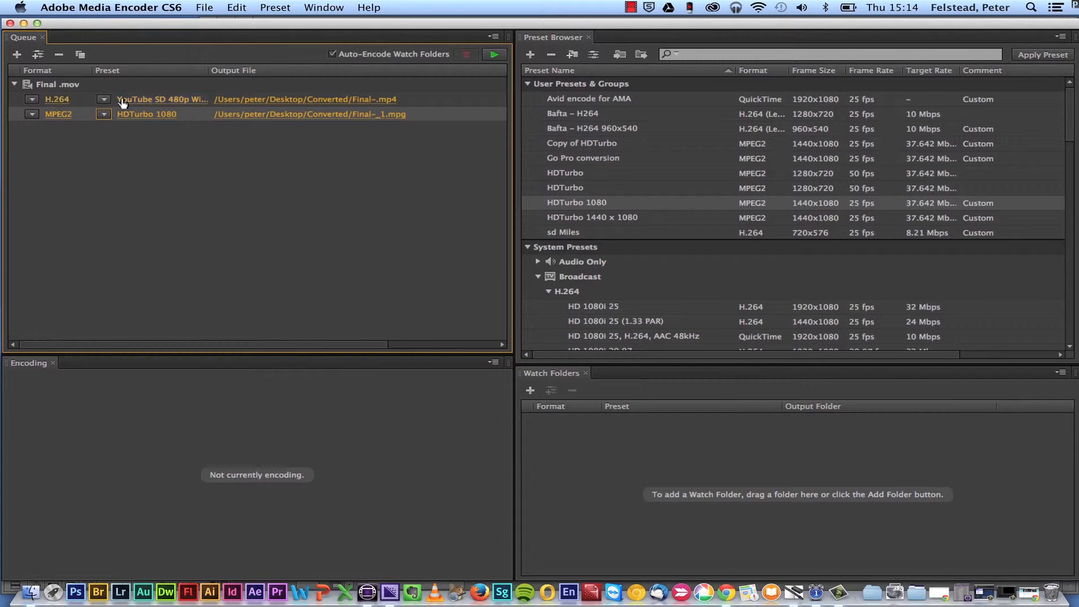
# - Set the preset of the H.264 output to Vimeo HD 1080p 25
pyautogui.click(105, 98)
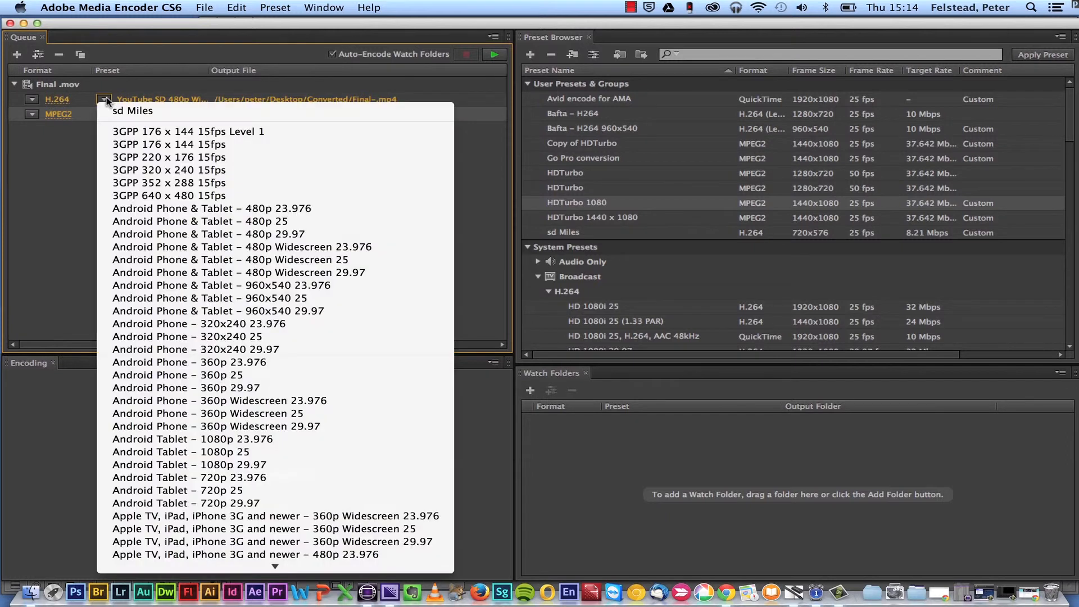
pyautogui.scroll(-15, 164, 169)
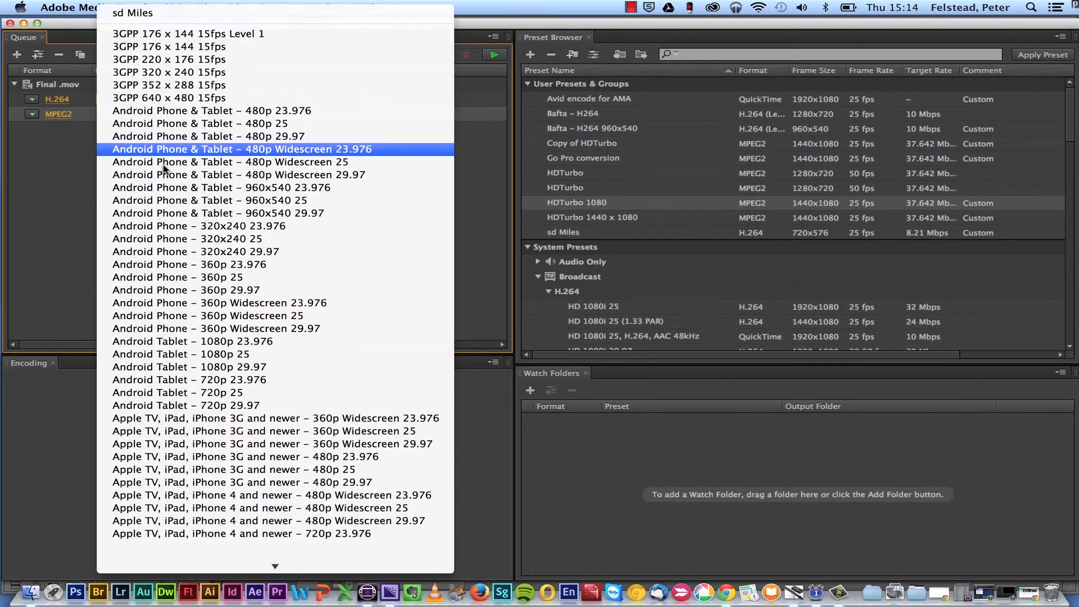
pyautogui.scroll(-2, 165, 169)
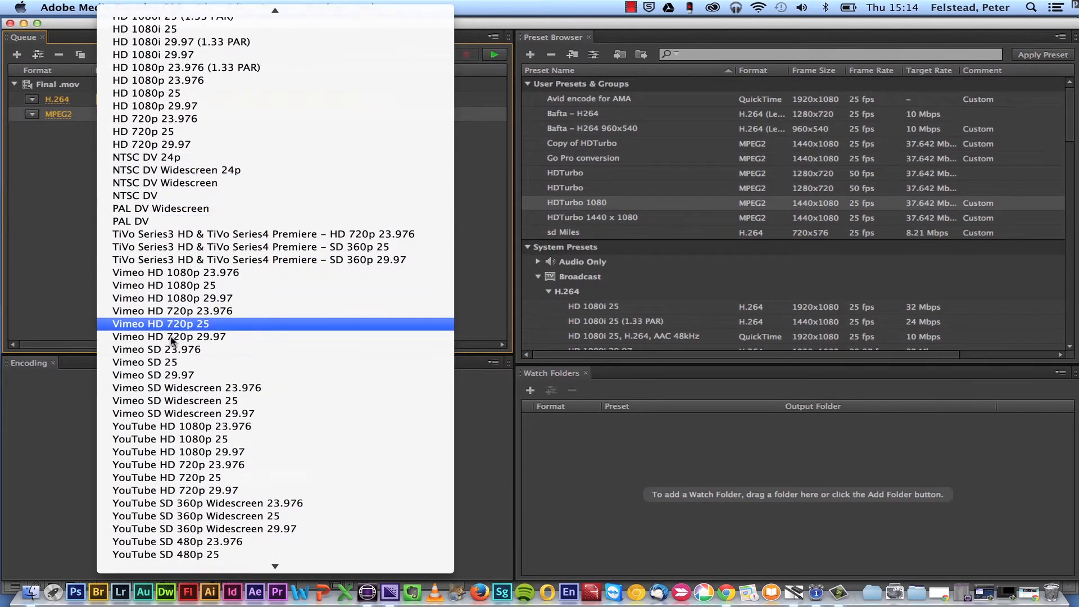
pyautogui.click(166, 286)
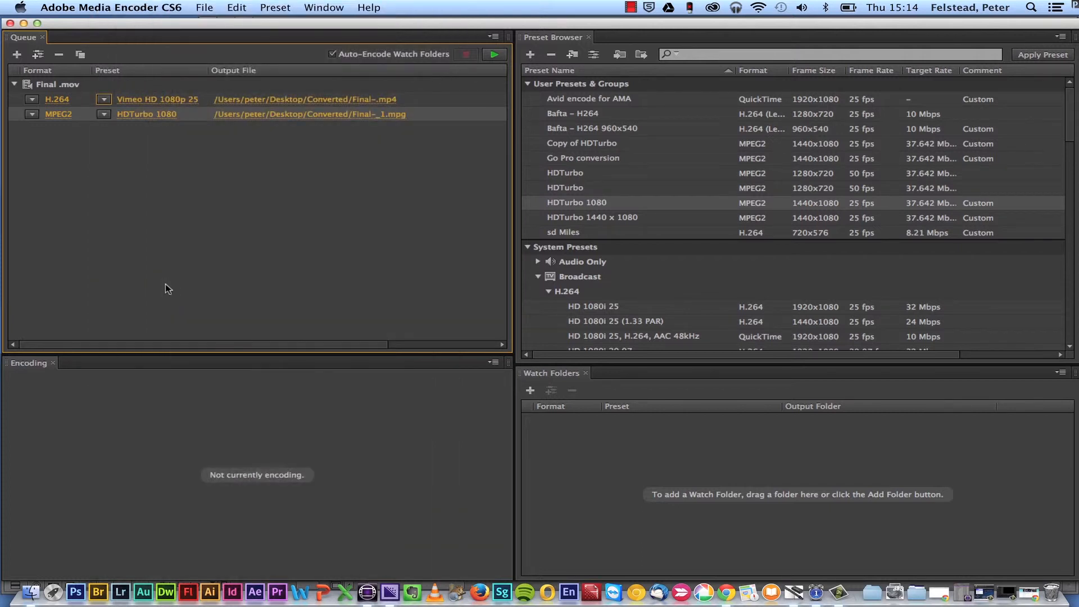
# - Set the H.264 output file to Final-vimeo in the exported work folder on the Take a walk drive
pyautogui.click(316, 100)
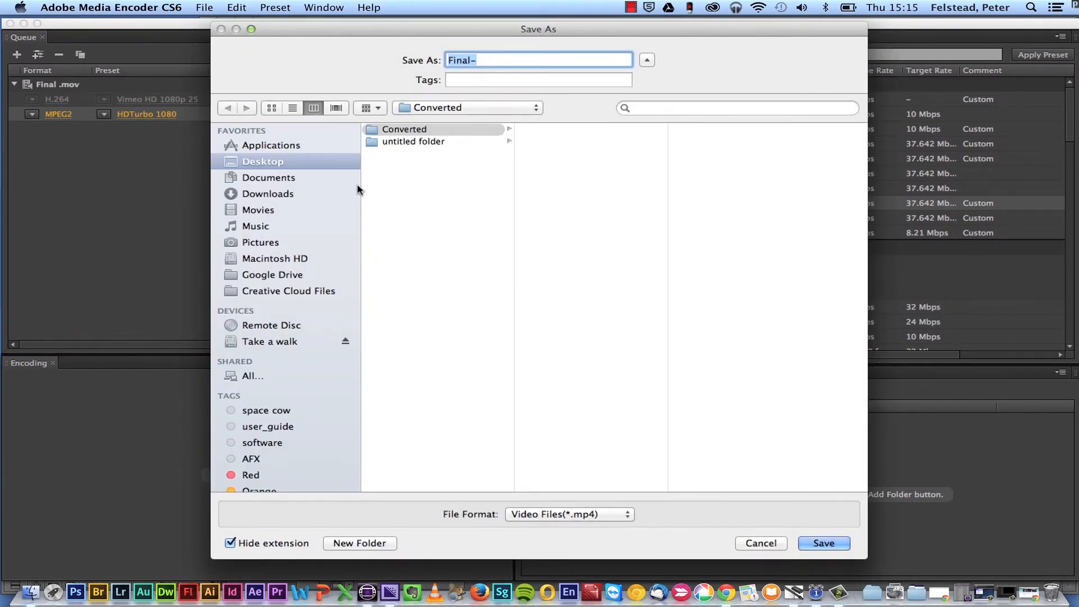
pyautogui.click(272, 375)
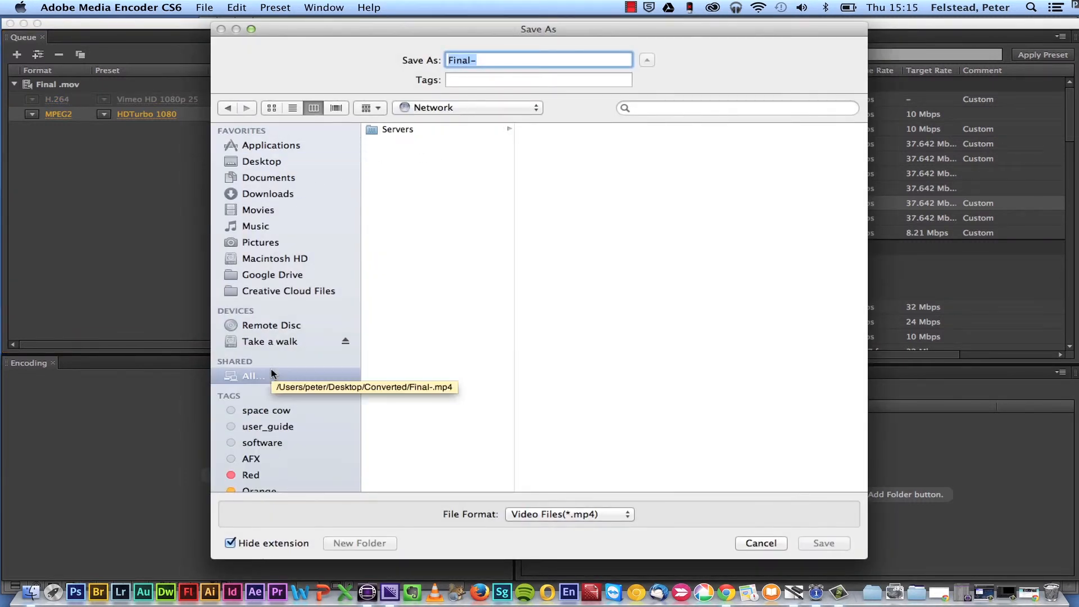
pyautogui.click(276, 342)
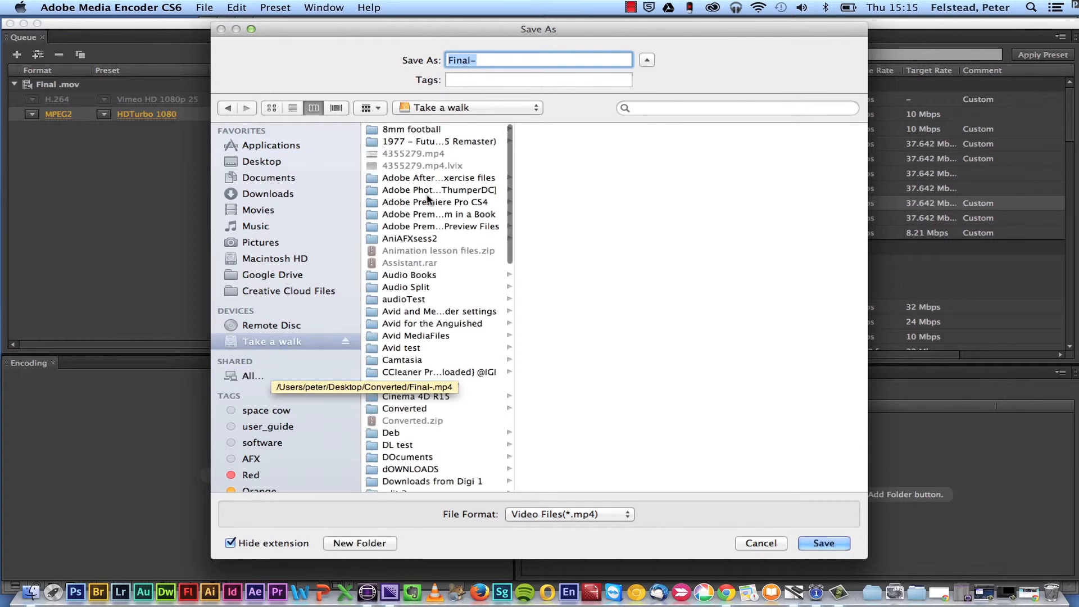
pyautogui.scroll(-5, 394, 310)
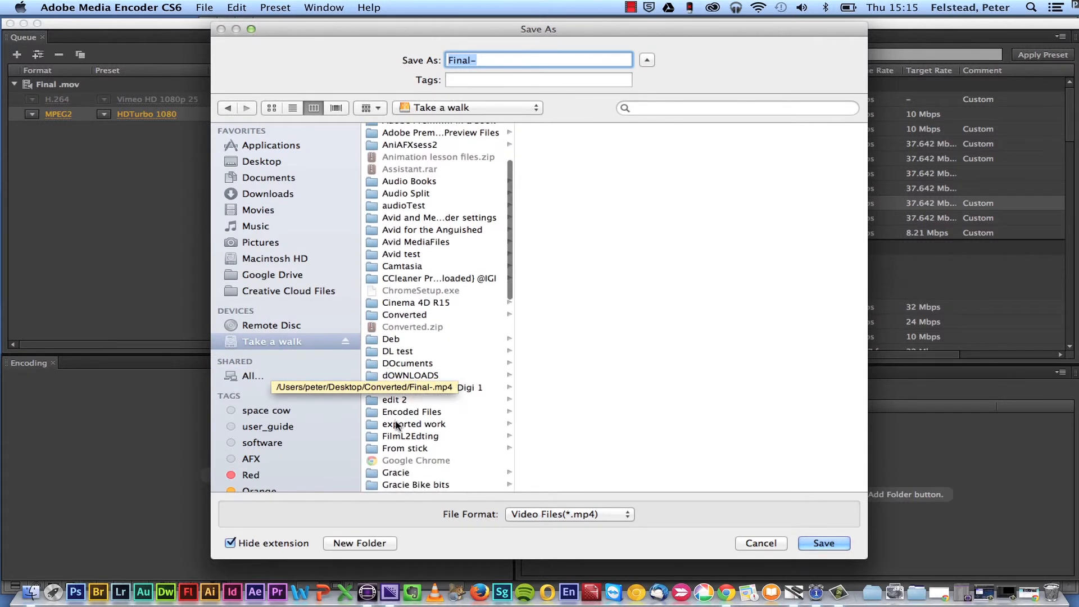
pyautogui.click(396, 426)
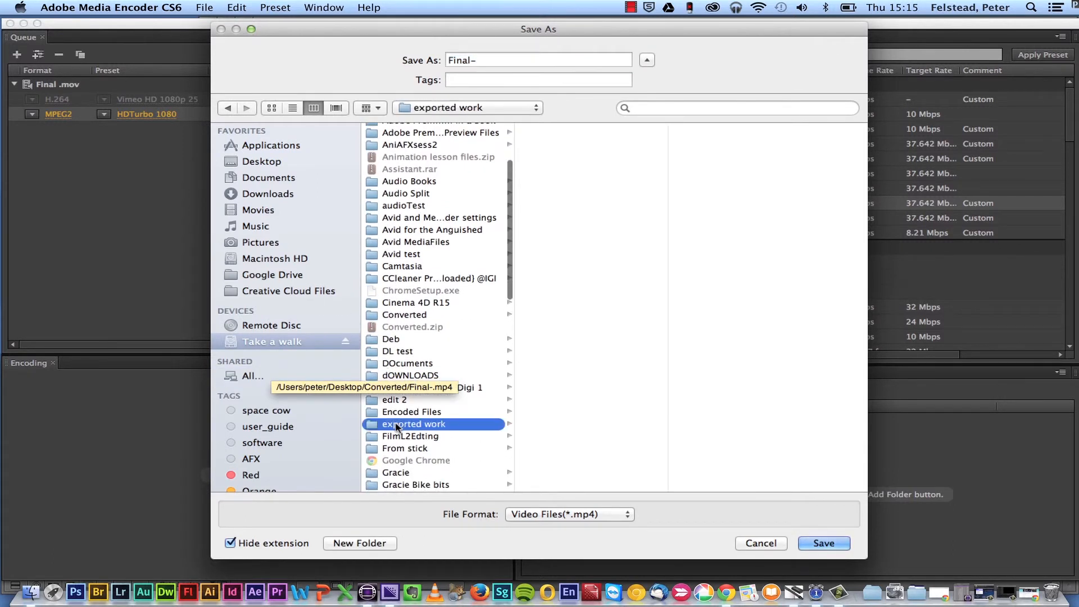
pyautogui.click(486, 59)
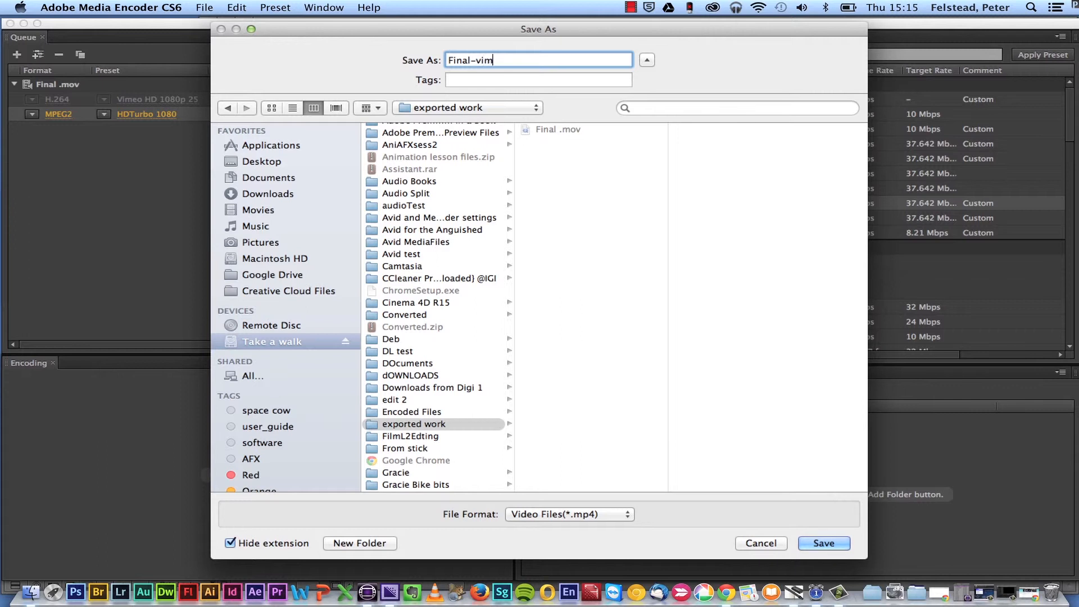
pyautogui.click(824, 543)
# - Open the MPEG2 output's save settings and choose the exported work folder on the Take a walk drive as destination
pyautogui.click(305, 114)
pyautogui.click(493, 60)
pyautogui.press('BackSpace')
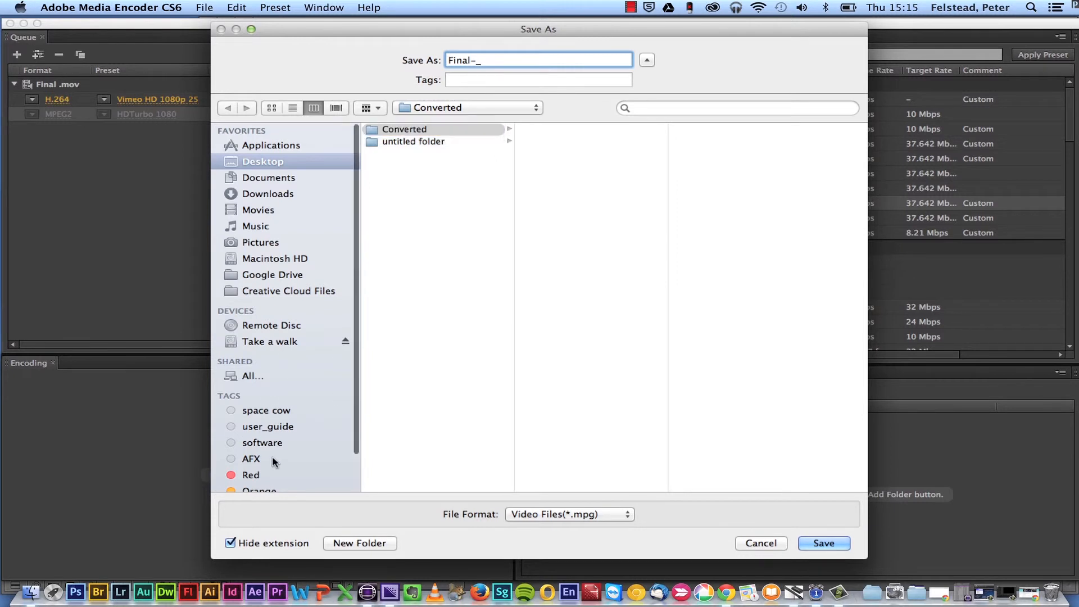
pyautogui.scroll(-2, 272, 460)
pyautogui.click(256, 330)
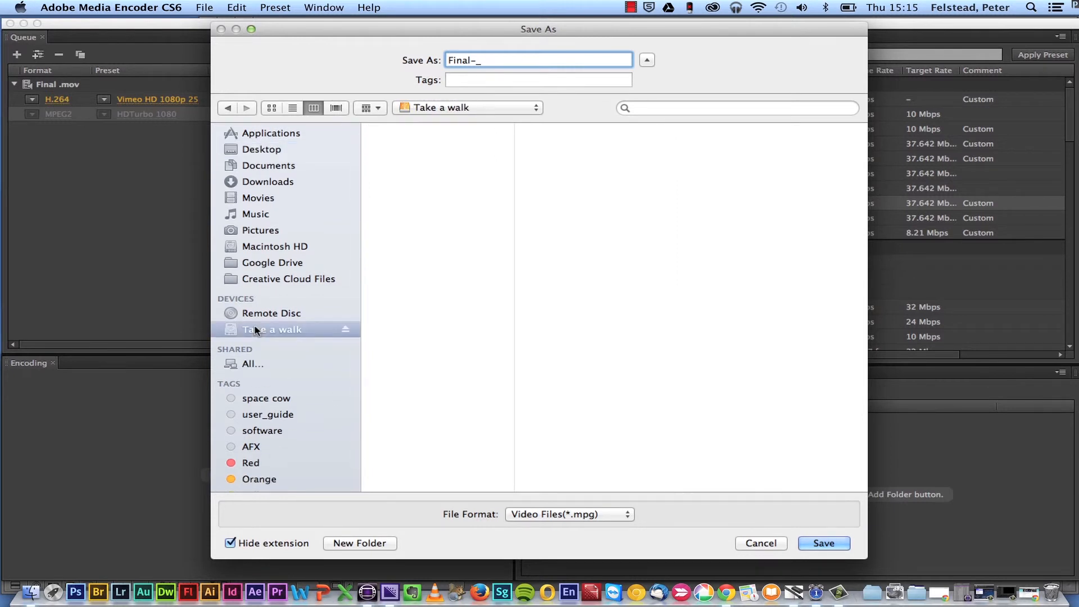
pyautogui.scroll(-3, 452, 280)
pyautogui.scroll(-2, 451, 275)
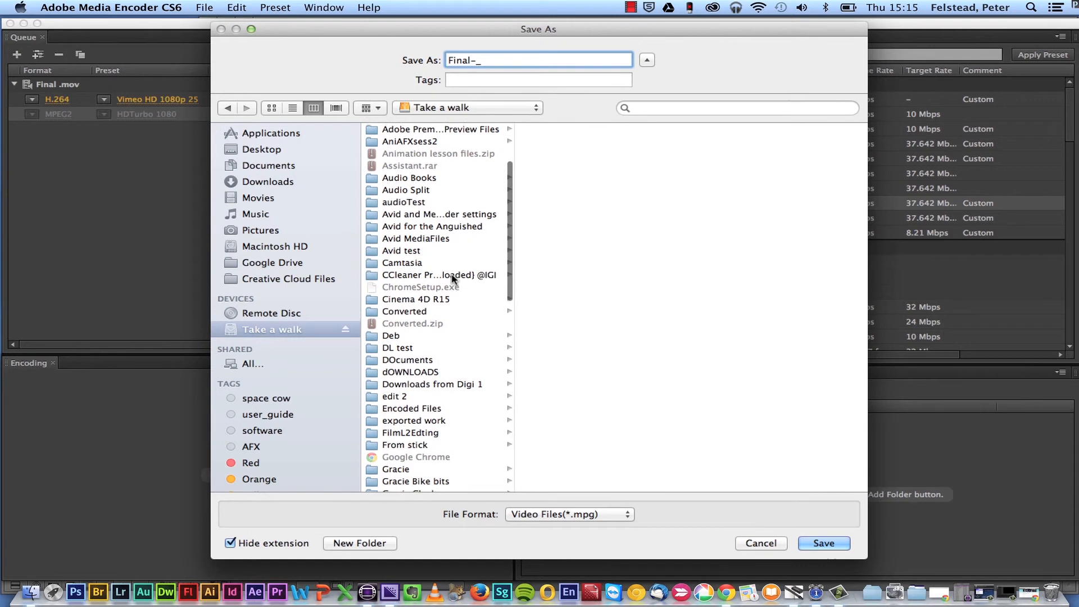
pyautogui.click(413, 420)
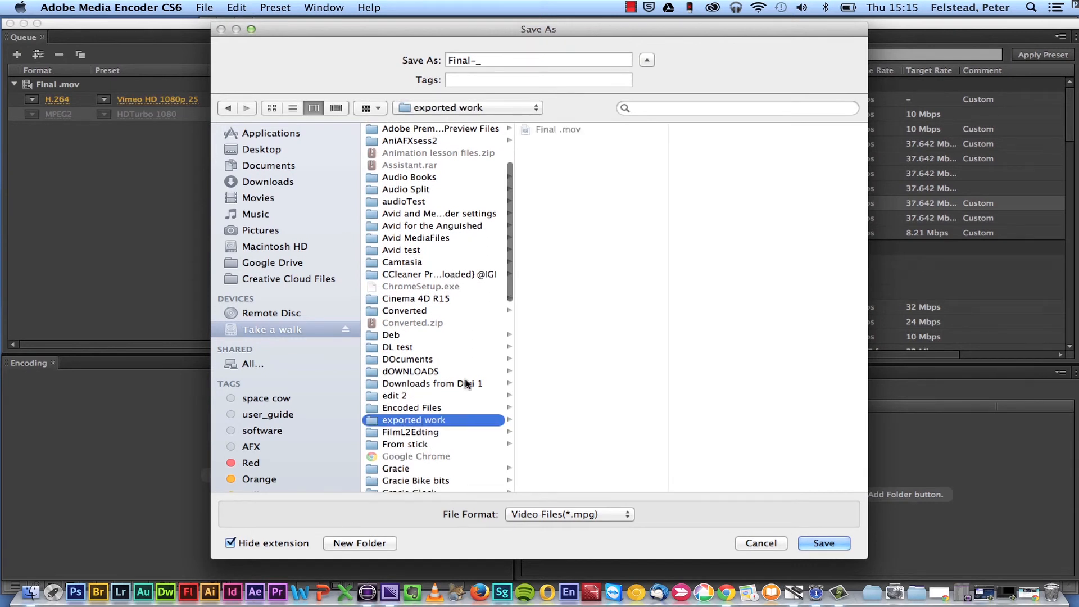
# - Save the MPEG2 output under the name Final gallery and start encoding the queue
pyautogui.click(495, 63)
pyautogui.press('BackSpace')
pyautogui.press('BackSpace')
pyautogui.write('gallery')
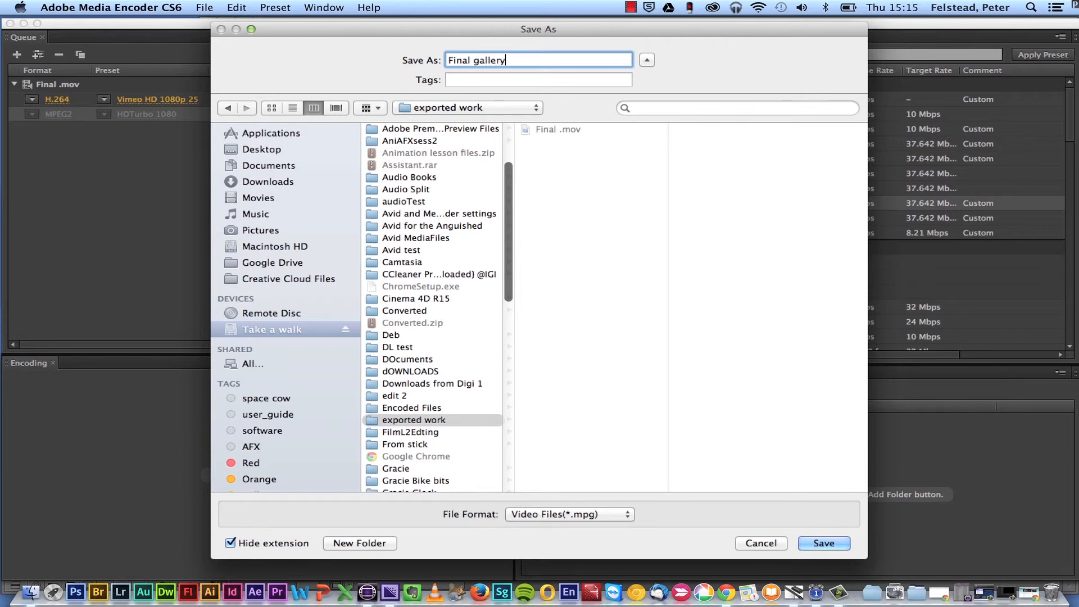
pyautogui.click(824, 543)
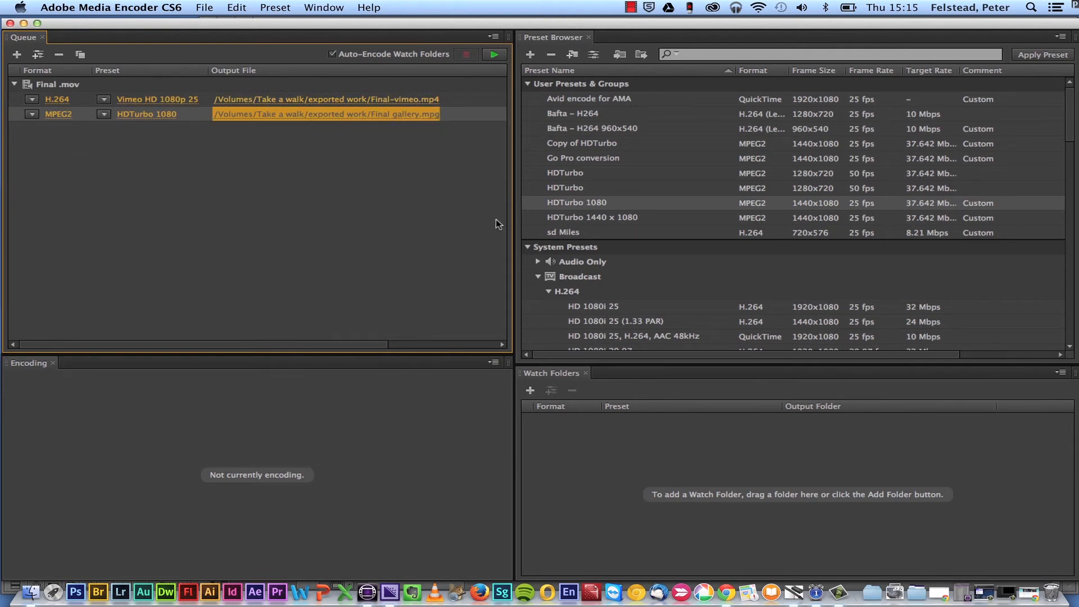
pyautogui.click(495, 54)
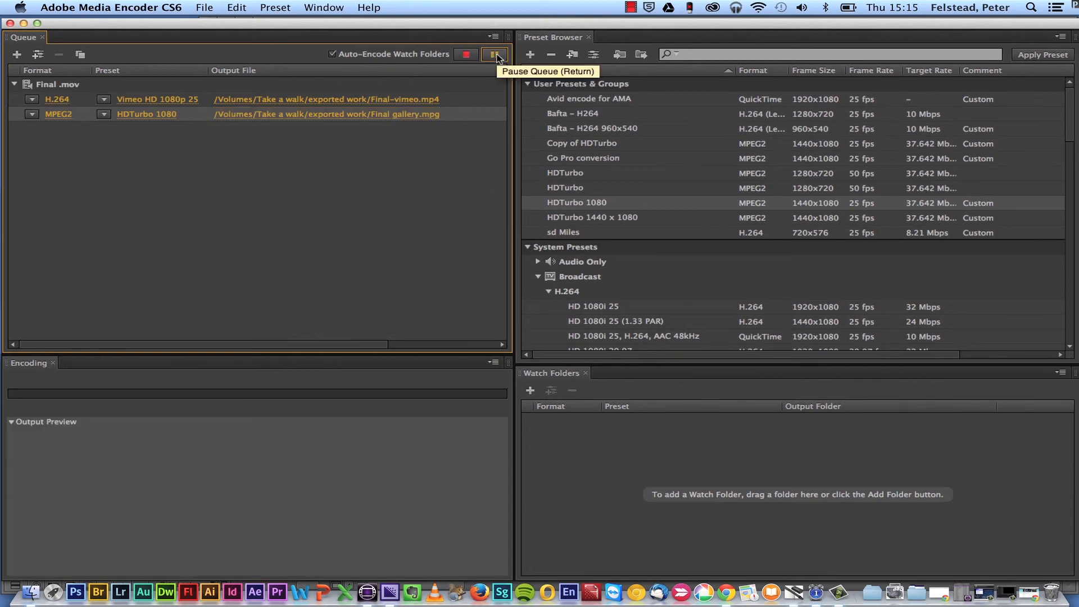